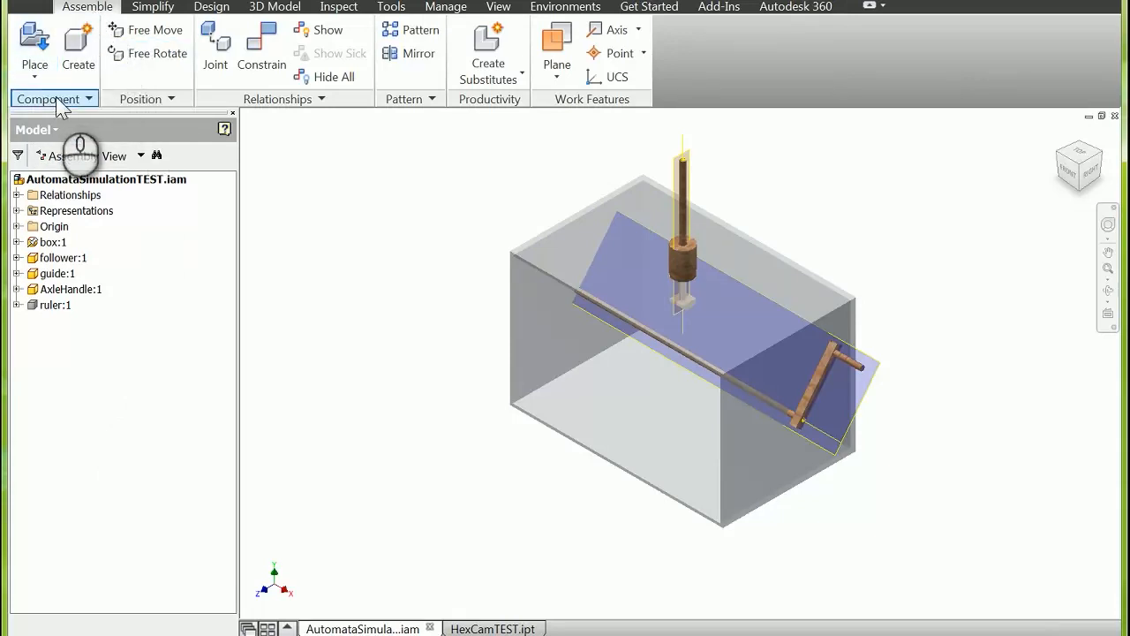
Step: Place one HexCamTEST component beside the box, rotated 90° about the Y axis
{"action": "left_click", "coordinate": [35, 44]}
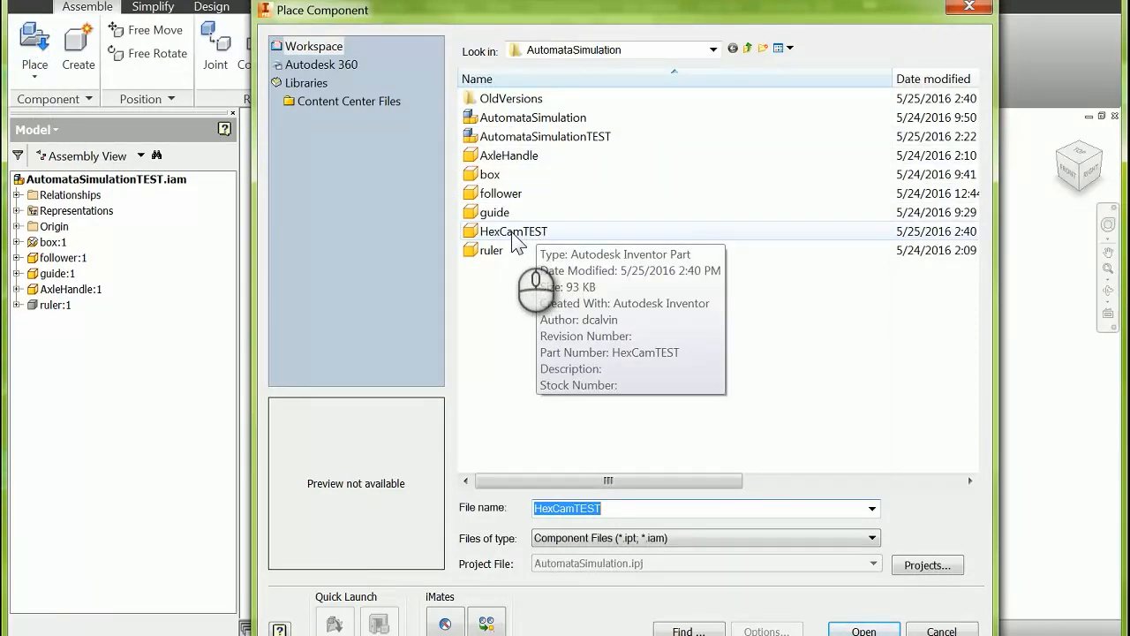
{"action": "left_click", "coordinate": [512, 233]}
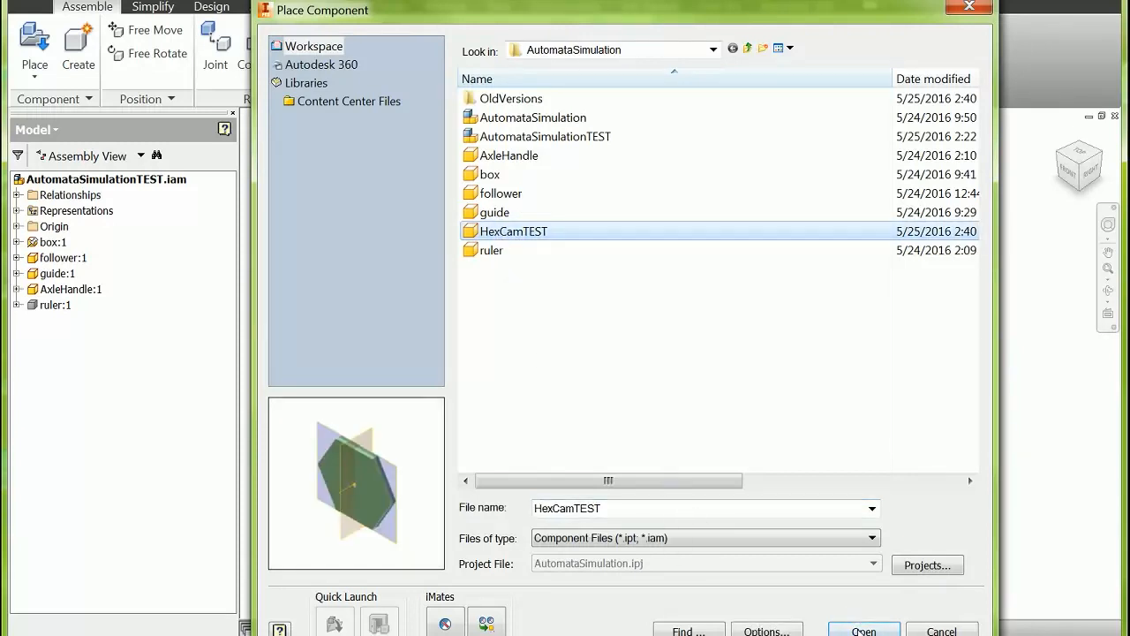
{"action": "left_click", "coordinate": [861, 629]}
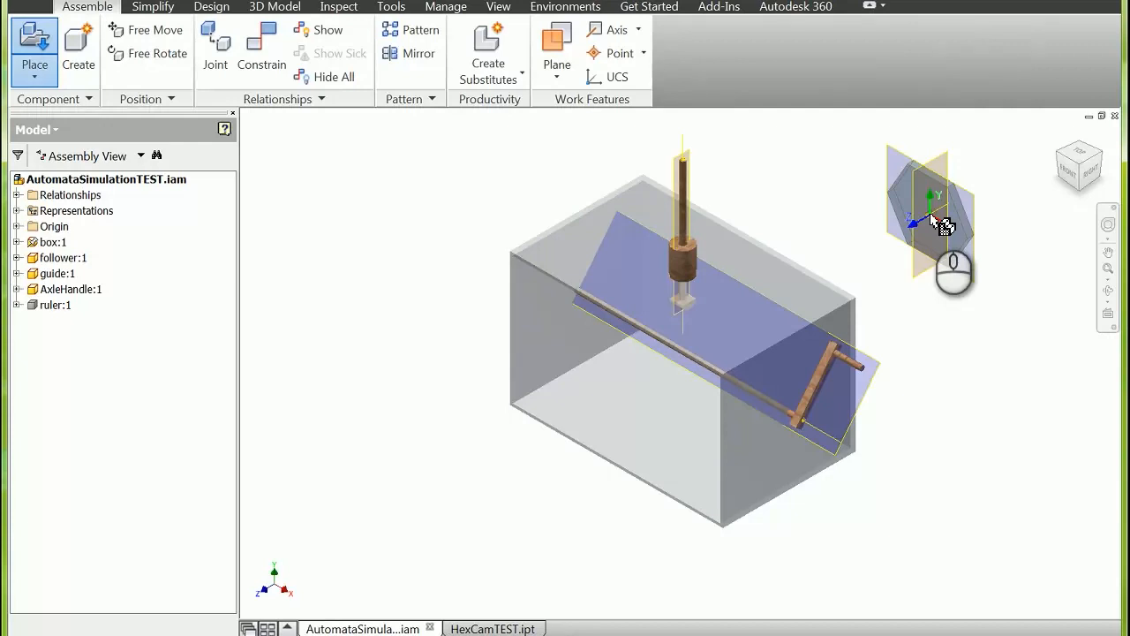
{"action": "right_click", "coordinate": [936, 221]}
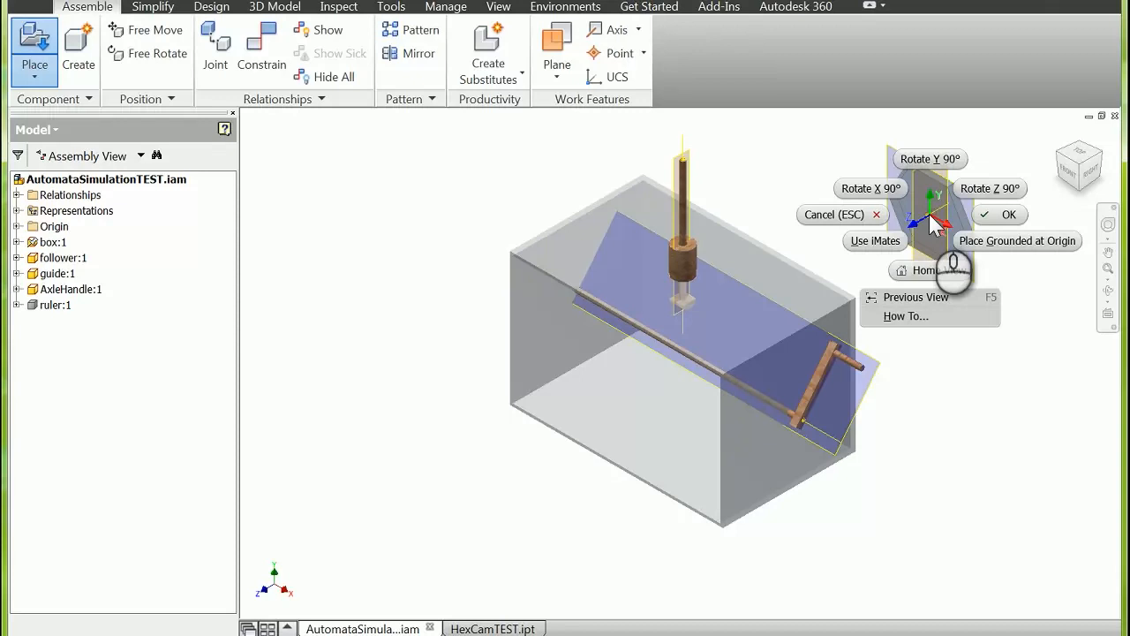
{"action": "left_click", "coordinate": [936, 158]}
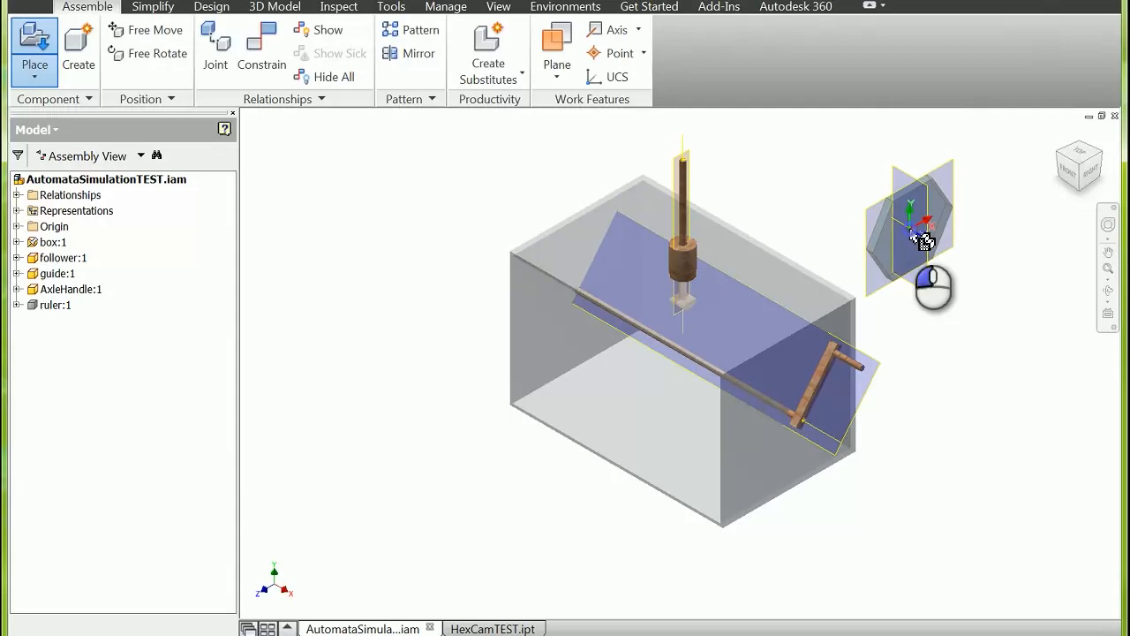
{"action": "left_click", "coordinate": [910, 228]}
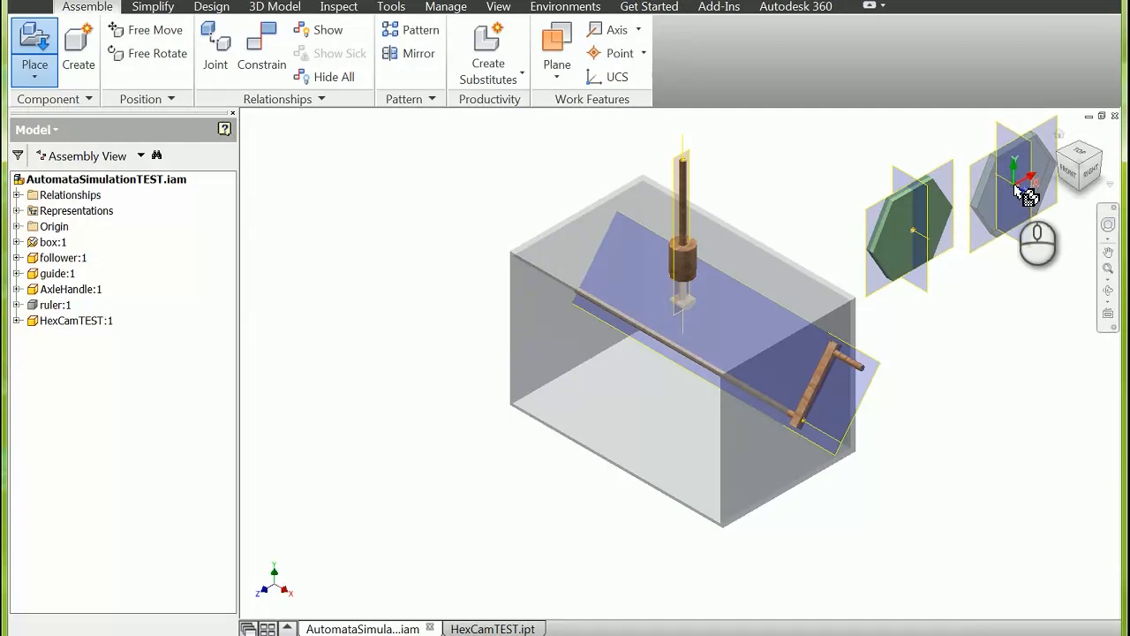
{"action": "right_click", "coordinate": [1016, 191]}
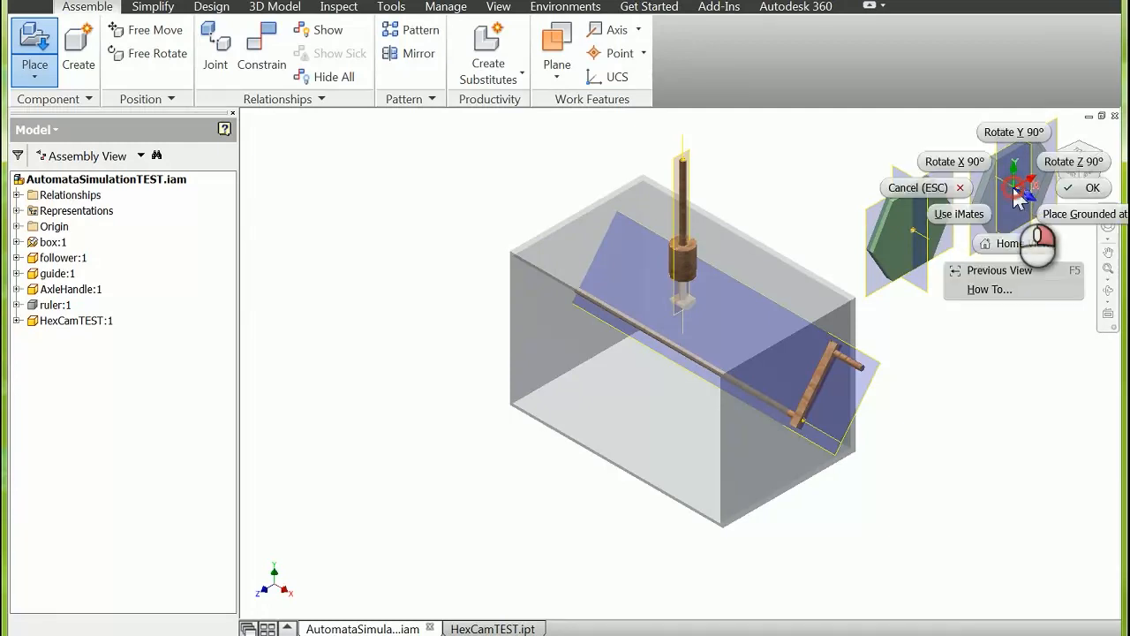
{"action": "left_click", "coordinate": [1083, 187]}
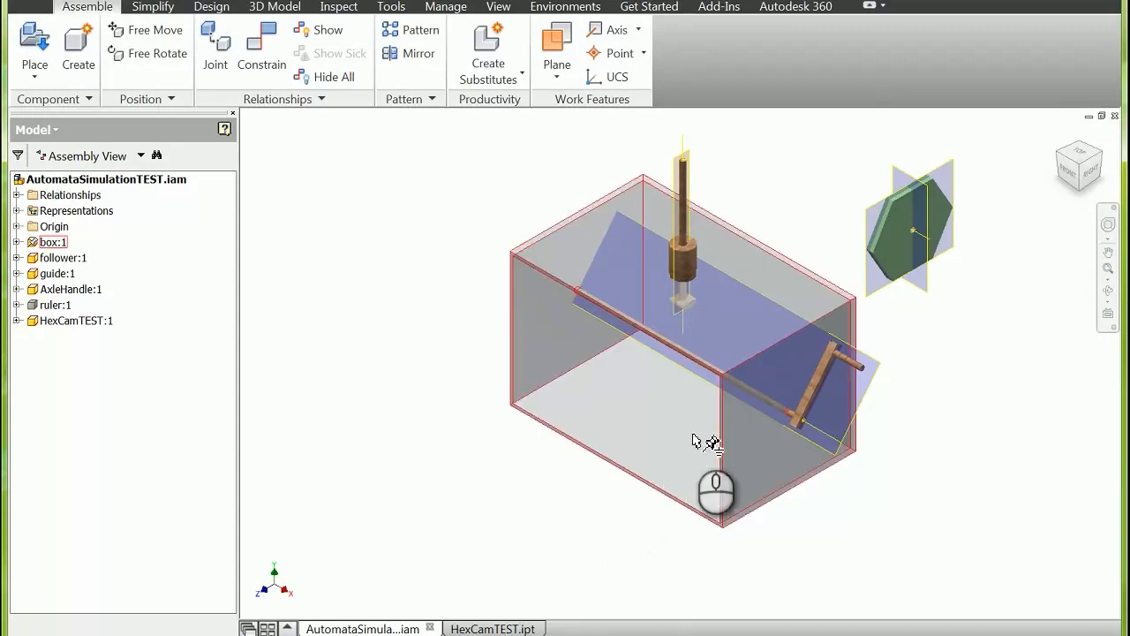
Step: Mate the hex cam's work plane parallel to its hexagonal face with the follower's work plane at 0.000 in offset
{"action": "left_click", "coordinate": [874, 247]}
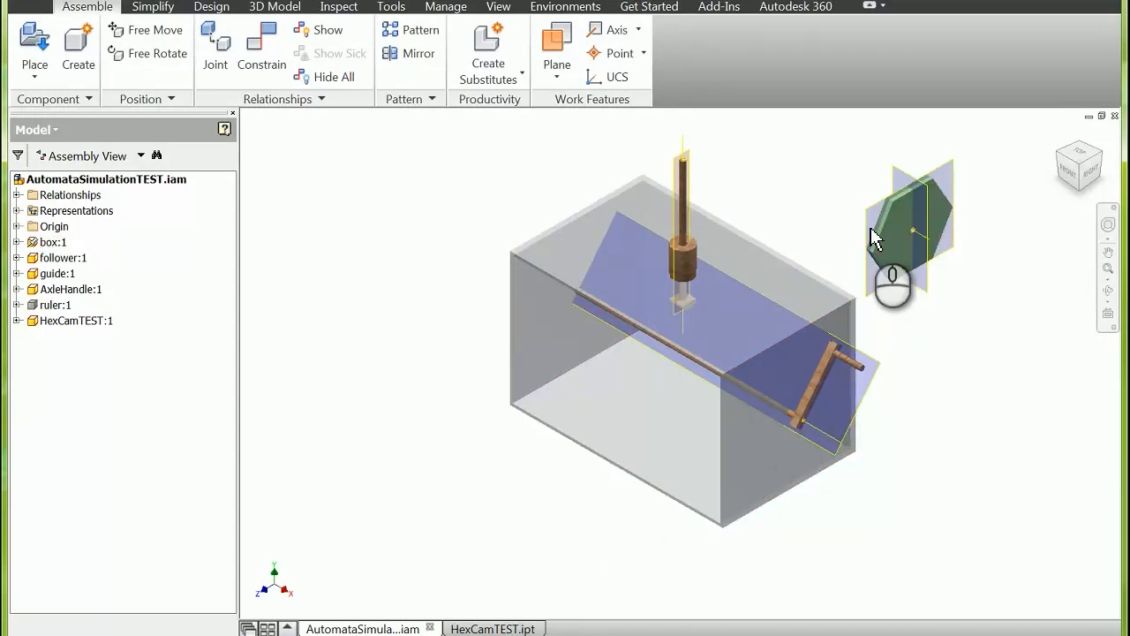
{"action": "left_click", "coordinate": [685, 172]}
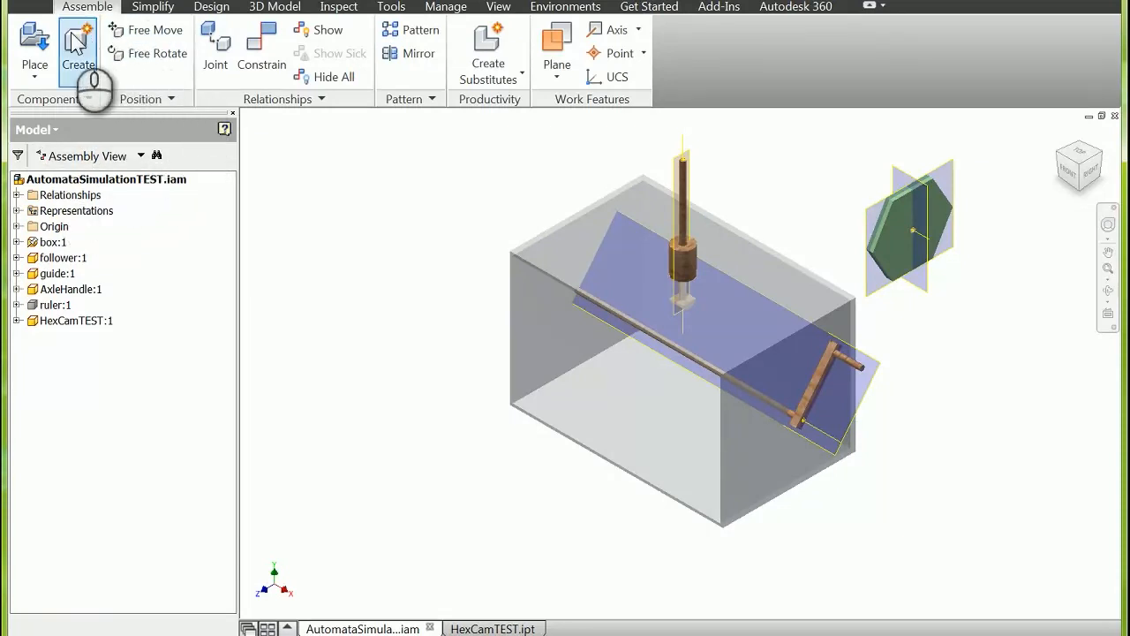
{"action": "left_click", "coordinate": [265, 49]}
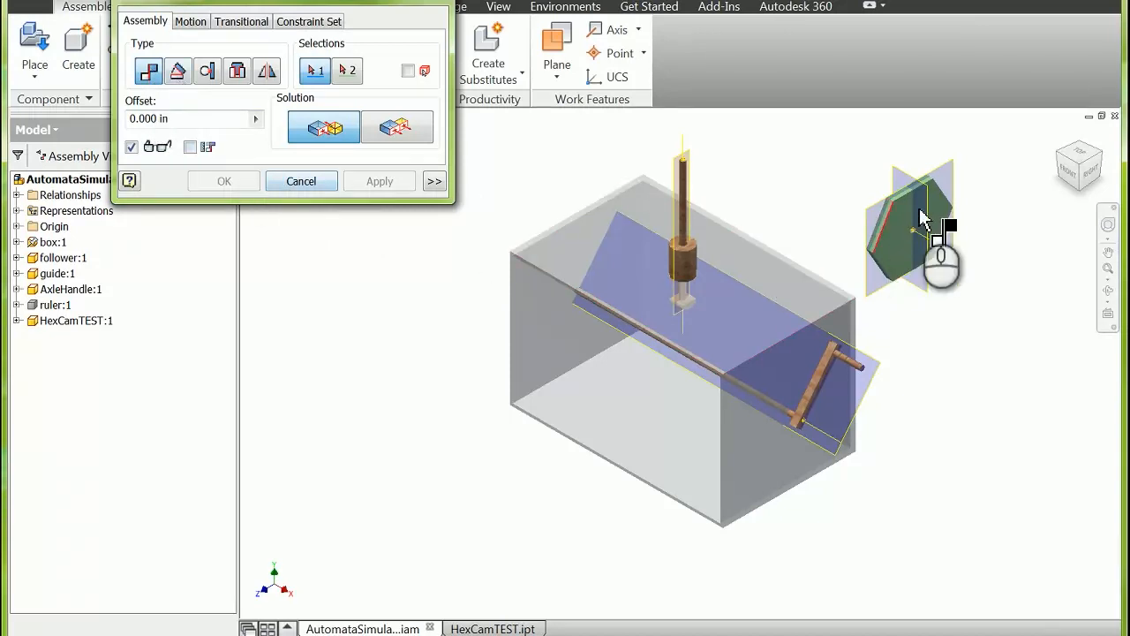
{"action": "left_click", "coordinate": [883, 215]}
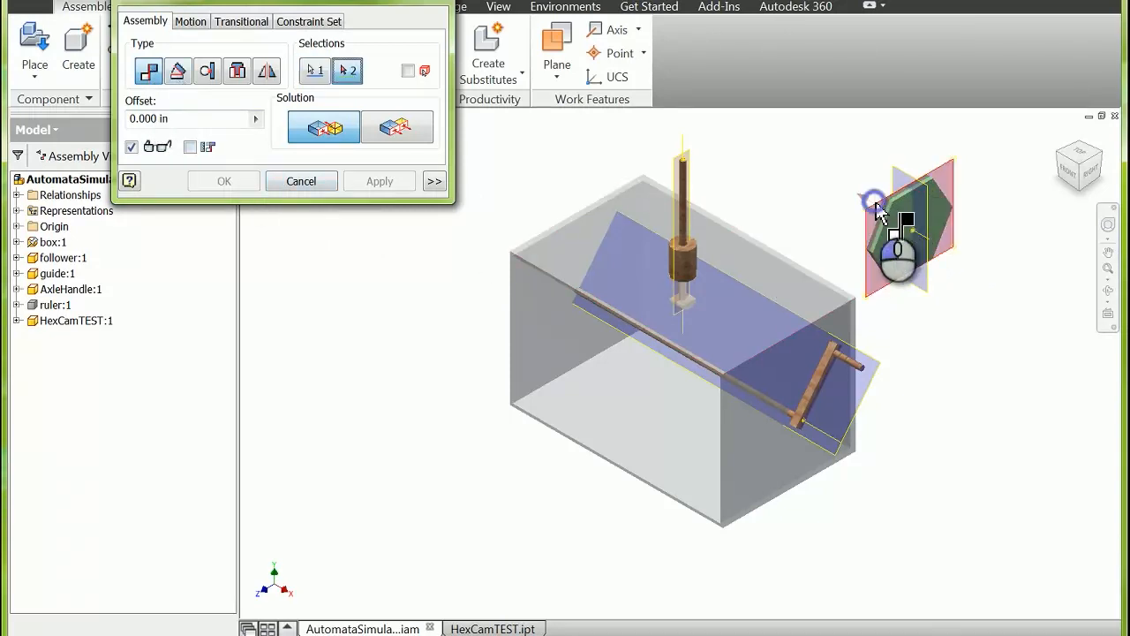
{"action": "left_click", "coordinate": [680, 167]}
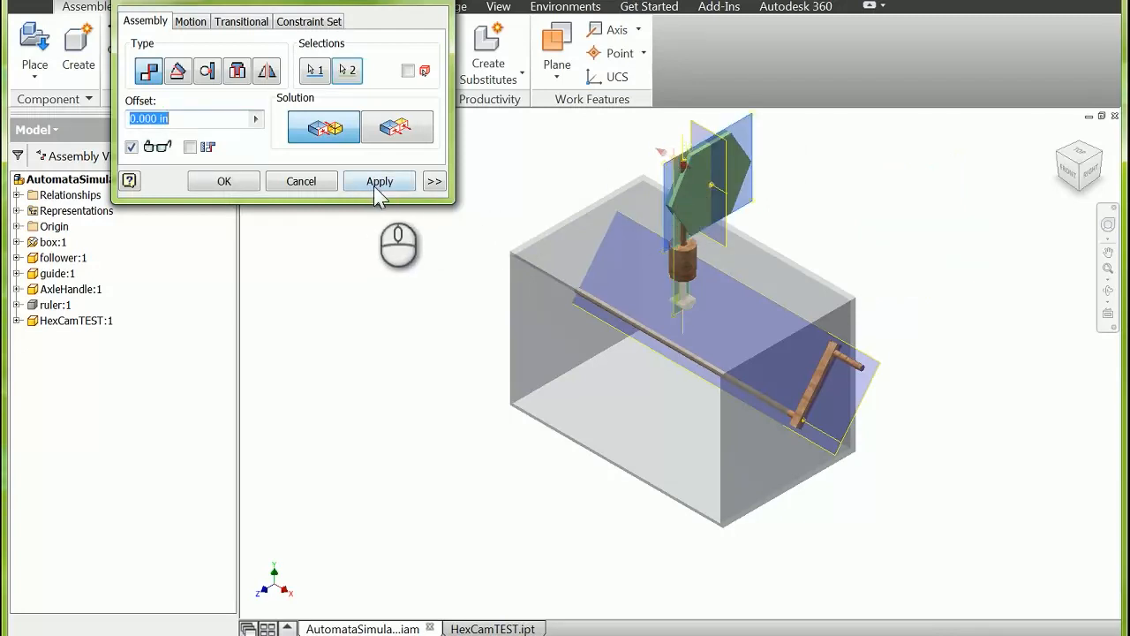
{"action": "left_click", "coordinate": [378, 187]}
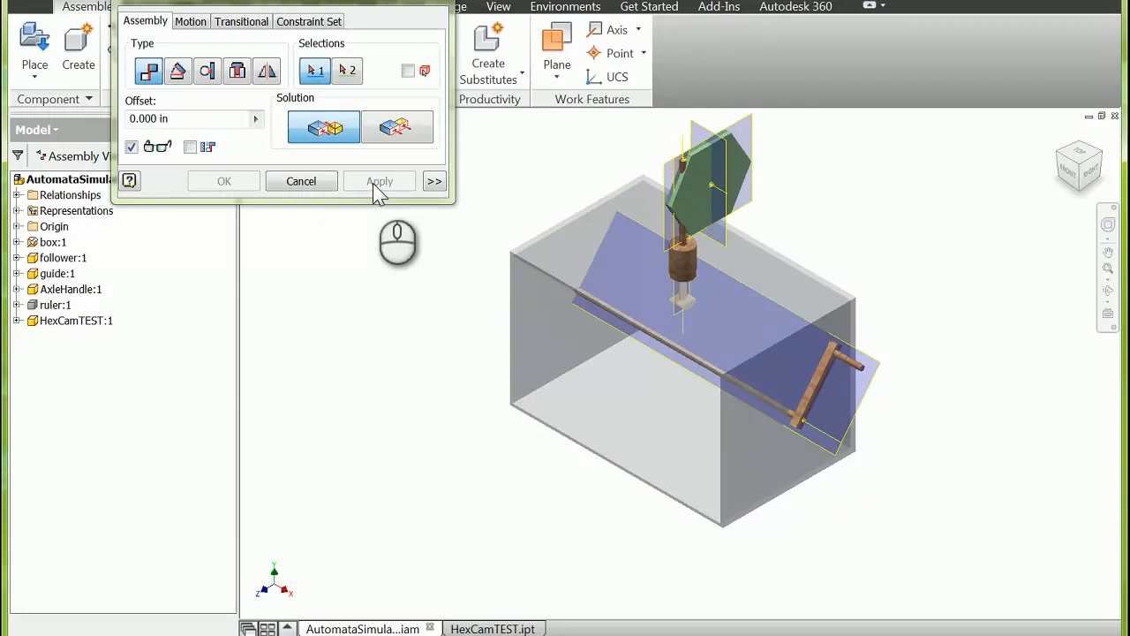
Step: Mate the hex cam's central axis with the axis of the axle at 0.000 in offset
{"action": "left_click", "coordinate": [723, 190]}
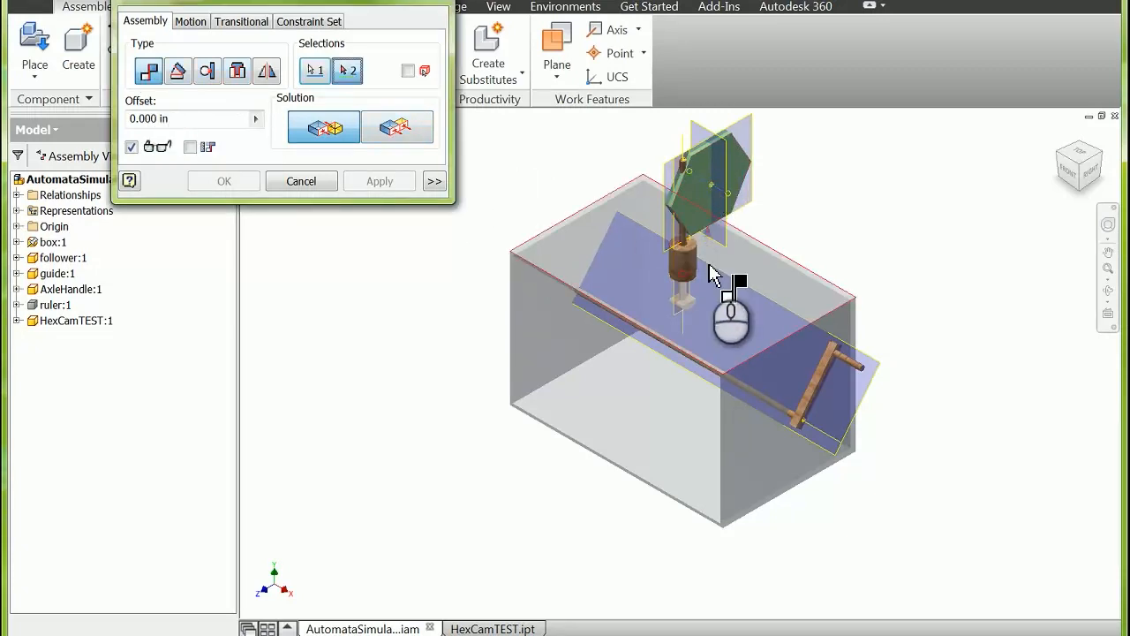
{"action": "left_click", "coordinate": [821, 433]}
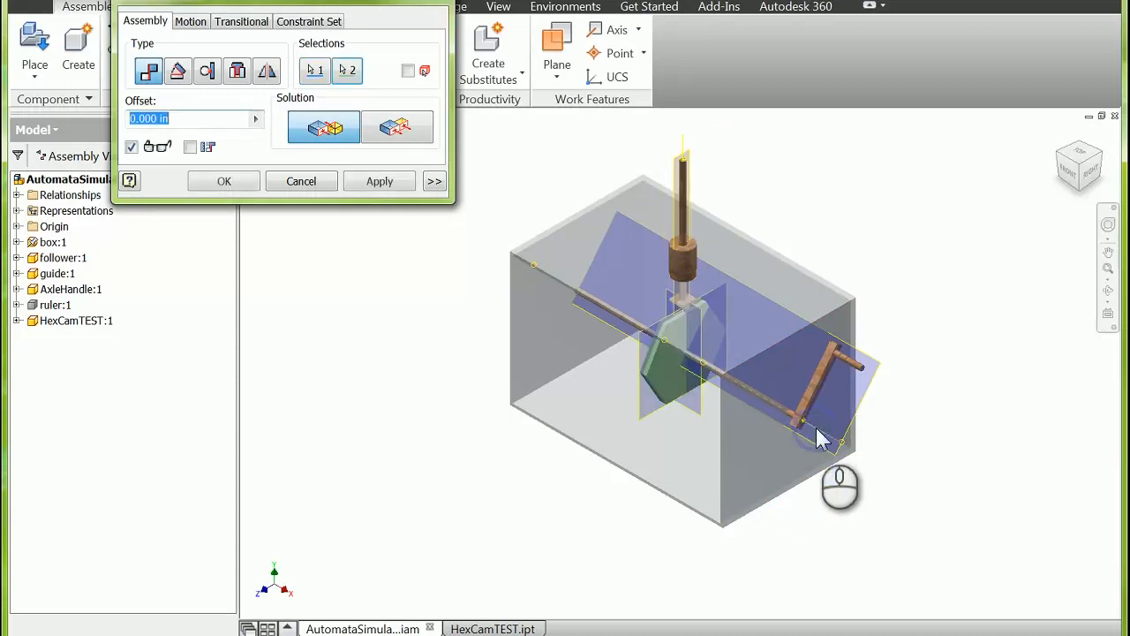
{"action": "left_click", "coordinate": [380, 181]}
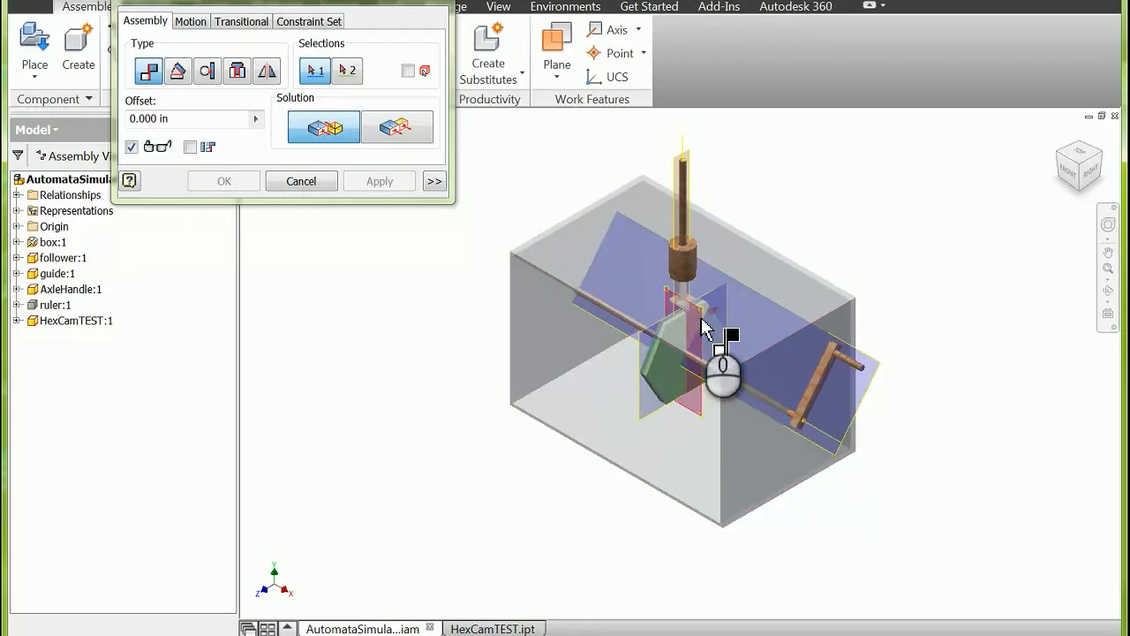
Step: Mate the hex cam's rotation work plane with the AxleHandle's work plane at 0.000 in offset, and finish constraining
{"action": "mouse_move", "coordinate": [699, 317]}
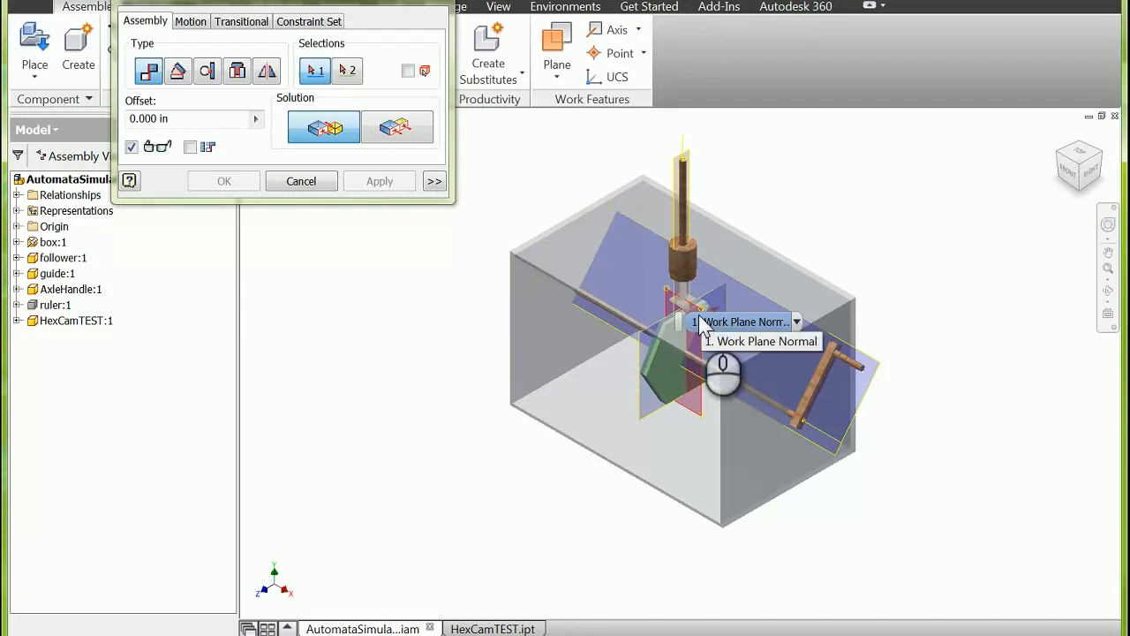
{"action": "left_click", "coordinate": [700, 320]}
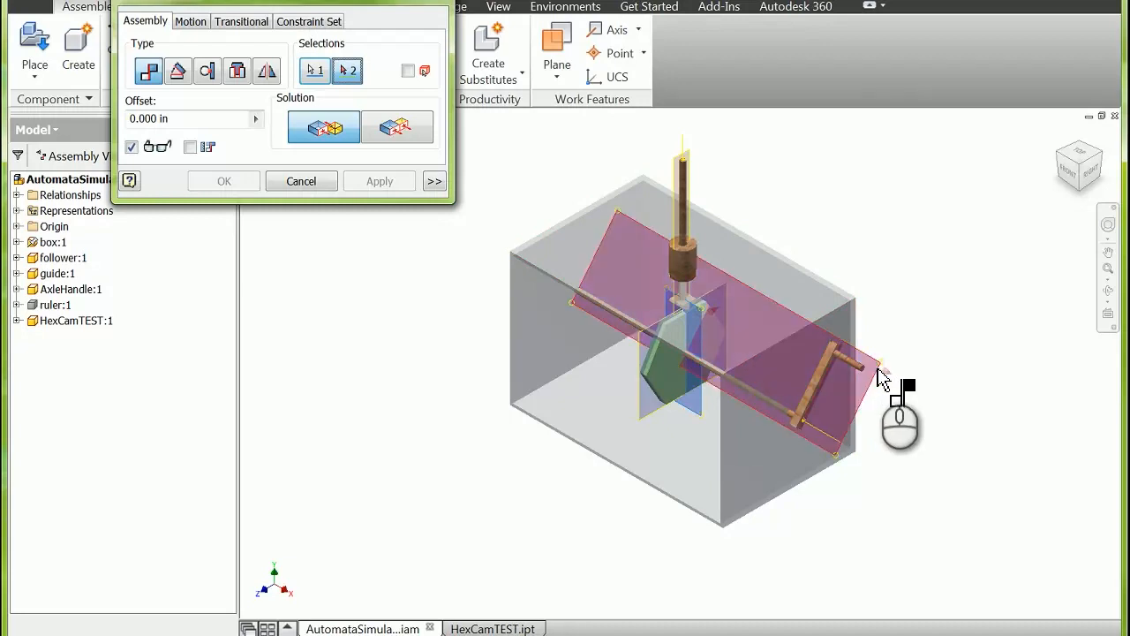
{"action": "left_click", "coordinate": [877, 369]}
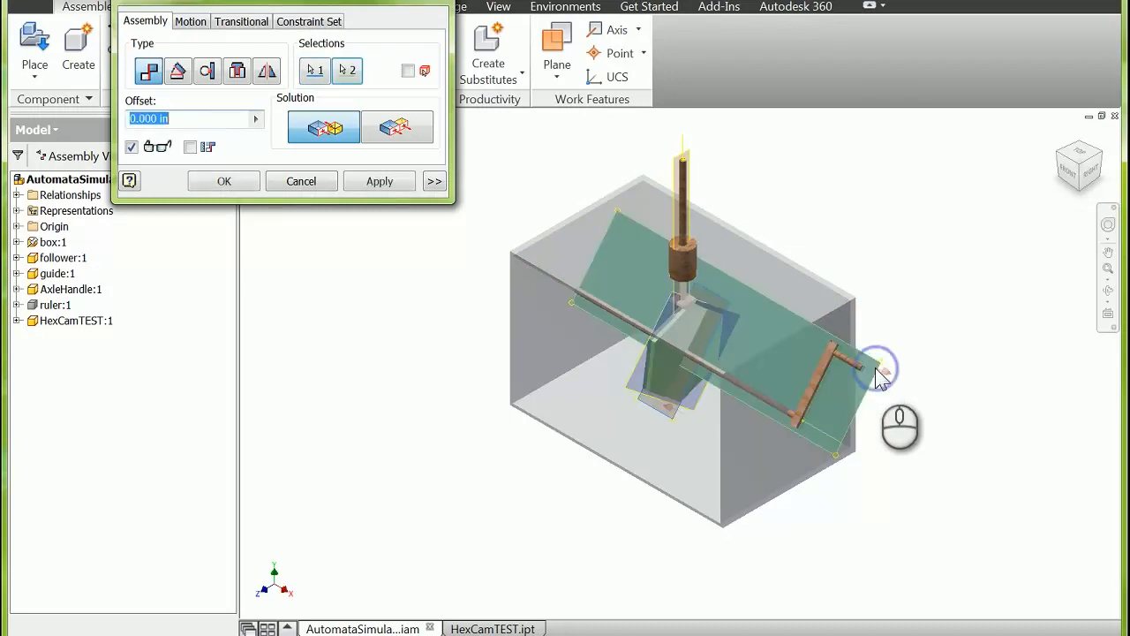
{"action": "left_click", "coordinate": [380, 181]}
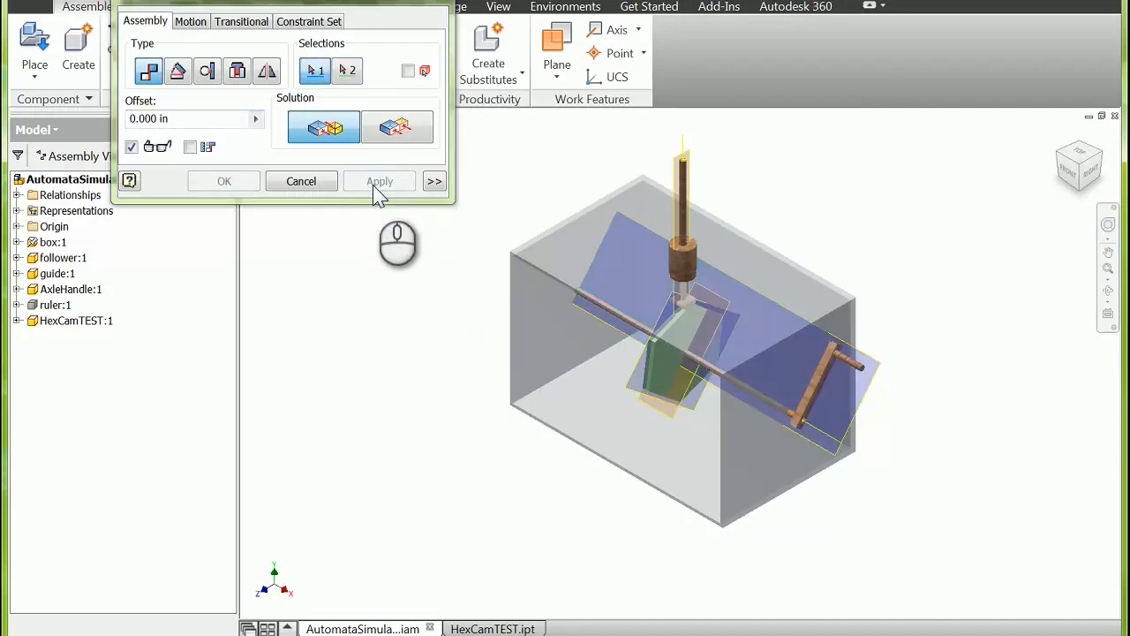
{"action": "left_click", "coordinate": [426, 1]}
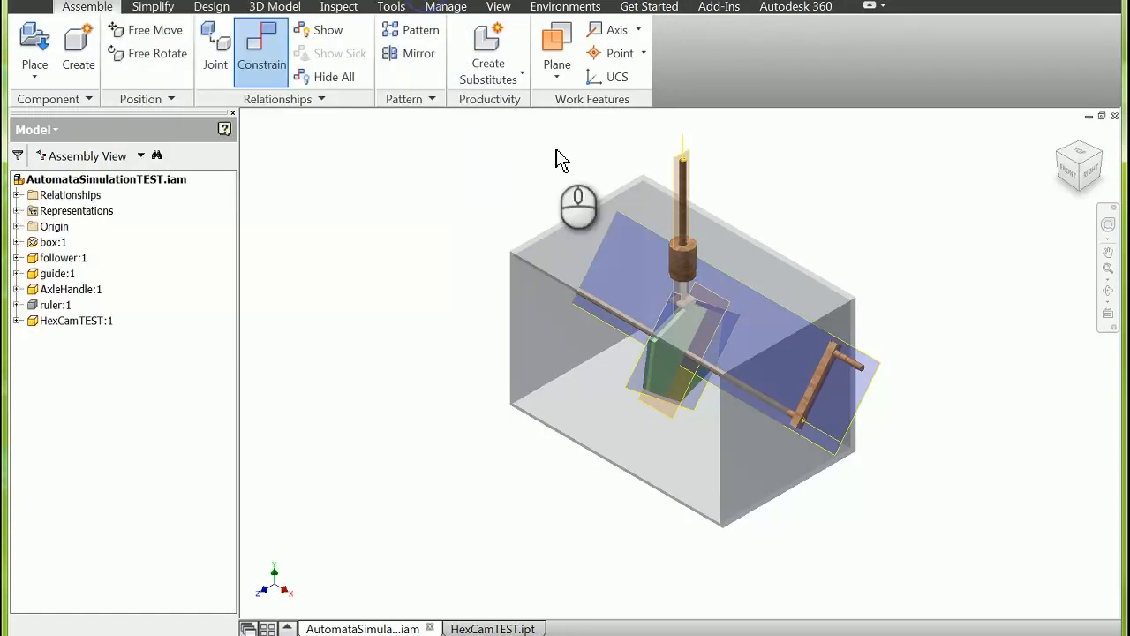
Step: Turn the axle handle downward to test its rotation with the hex cam, and clear the selection
{"action": "left_click_drag", "start_coordinate": [863, 374], "coordinate": [762, 497]}
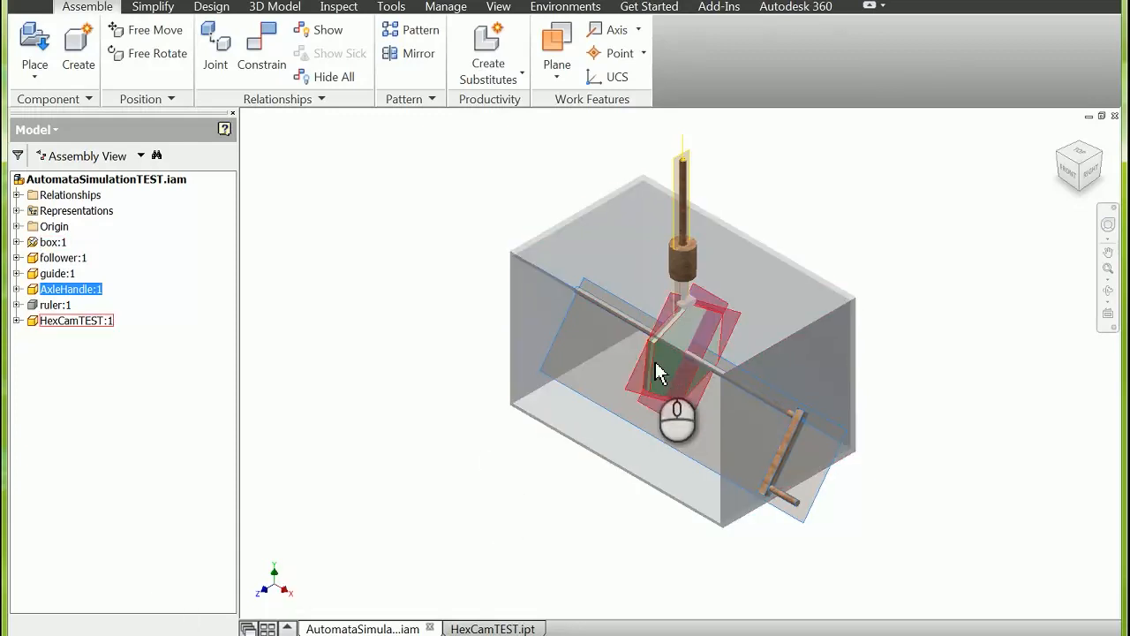
{"action": "left_click_drag", "start_coordinate": [645, 388], "coordinate": [638, 348]}
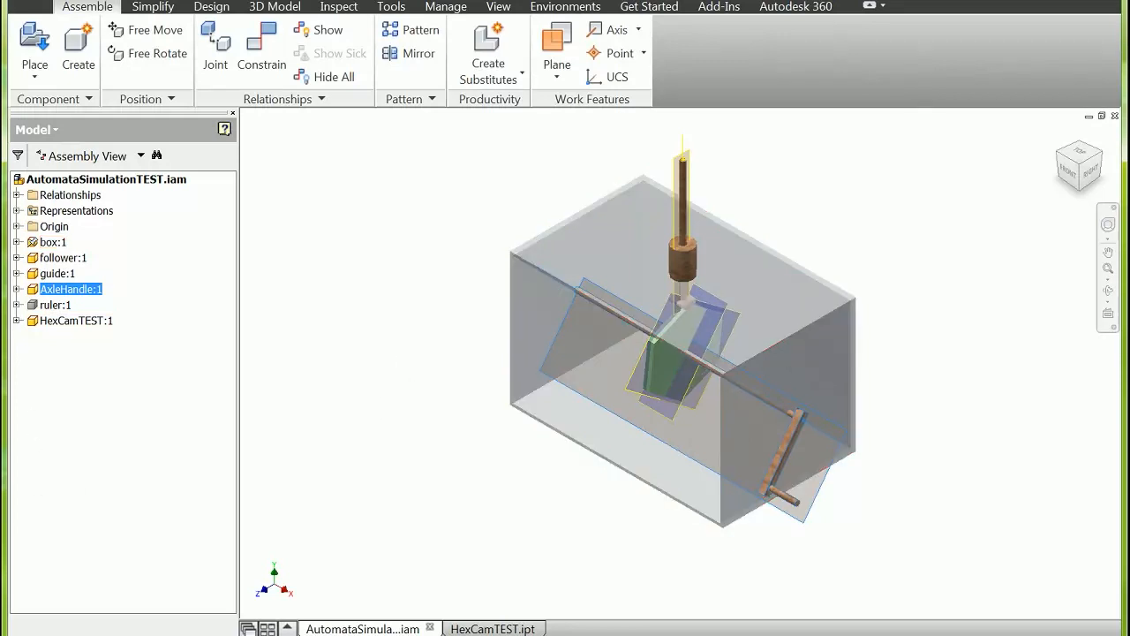
{"action": "key", "text": "Escape"}
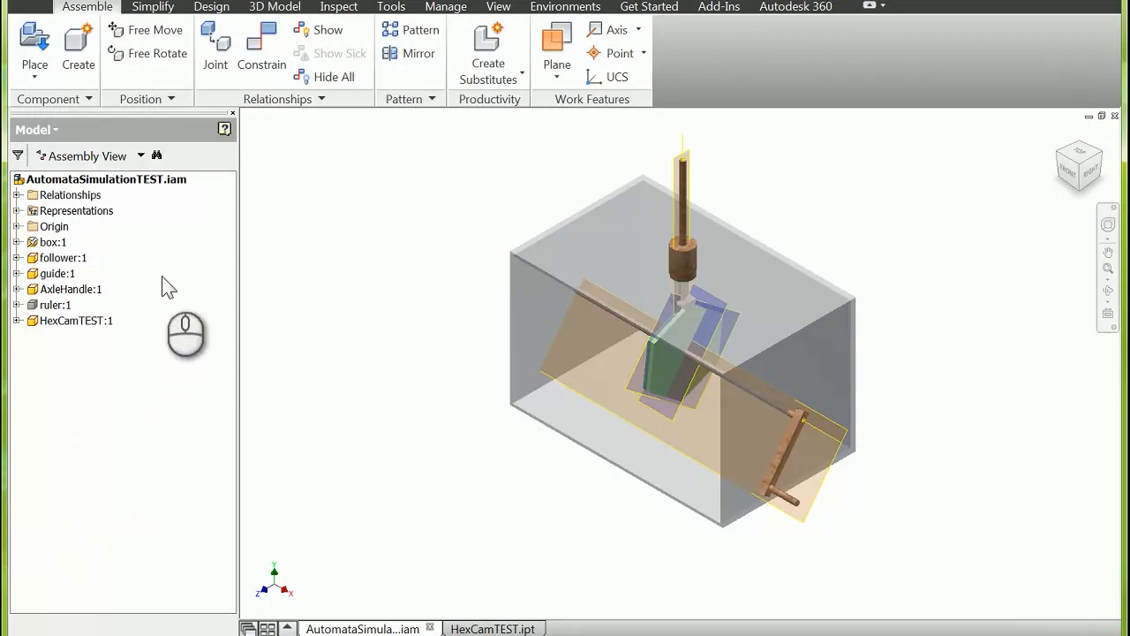
Step: Hide the box, along with Work Axis2 and Work Plane1 of the HexCamTEST component
{"action": "right_click", "coordinate": [55, 249]}
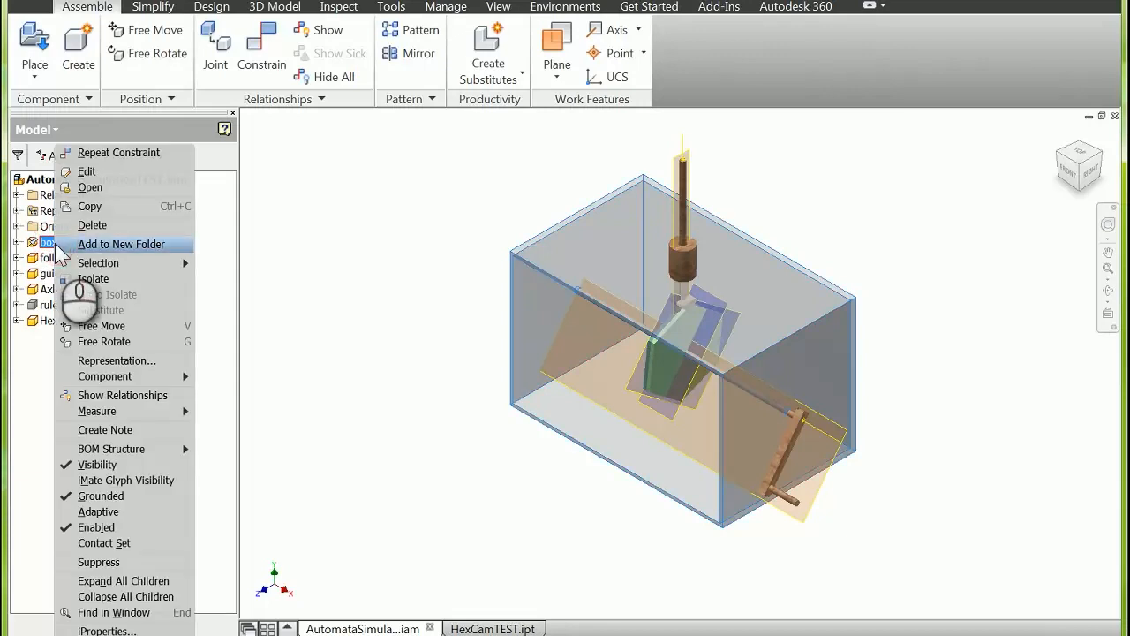
{"action": "left_click", "coordinate": [115, 464]}
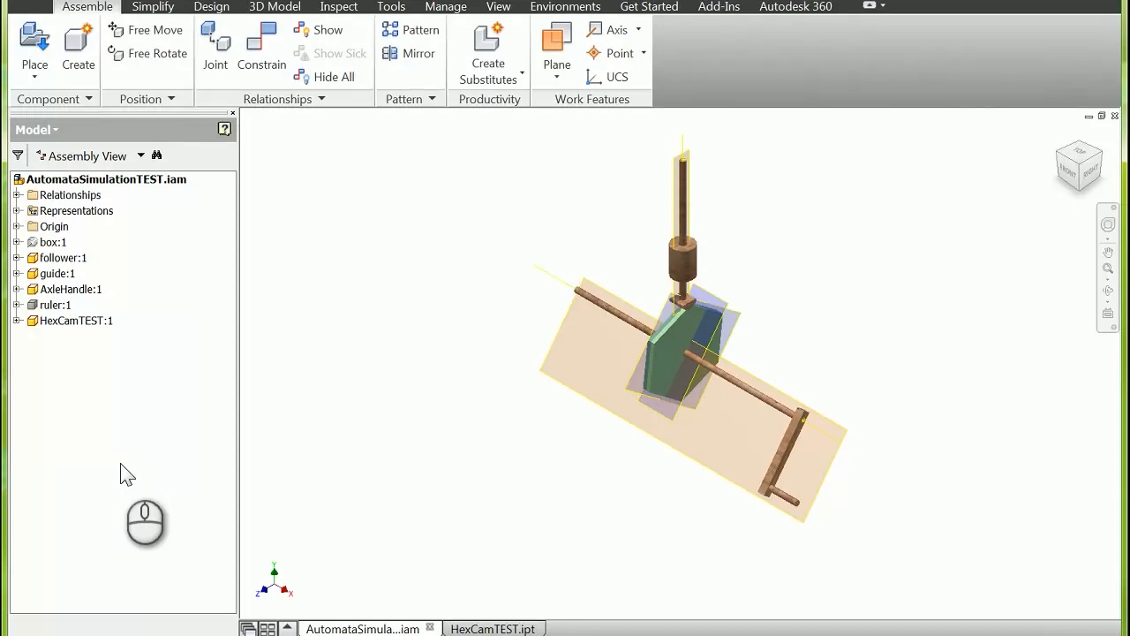
{"action": "left_click", "coordinate": [16, 320]}
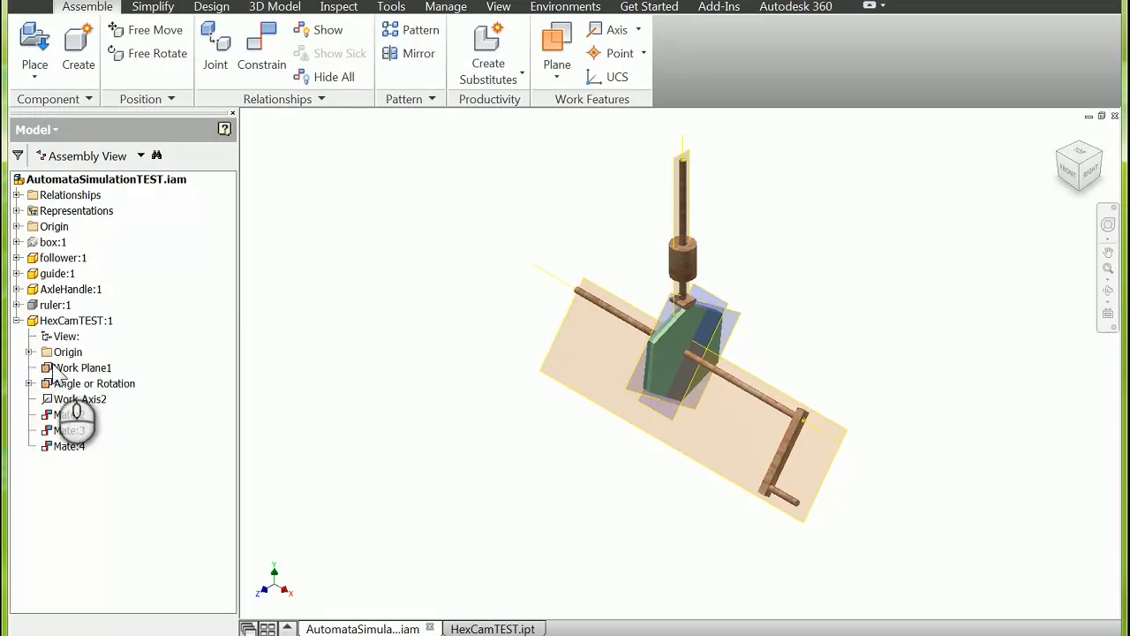
{"action": "right_click", "coordinate": [103, 402]}
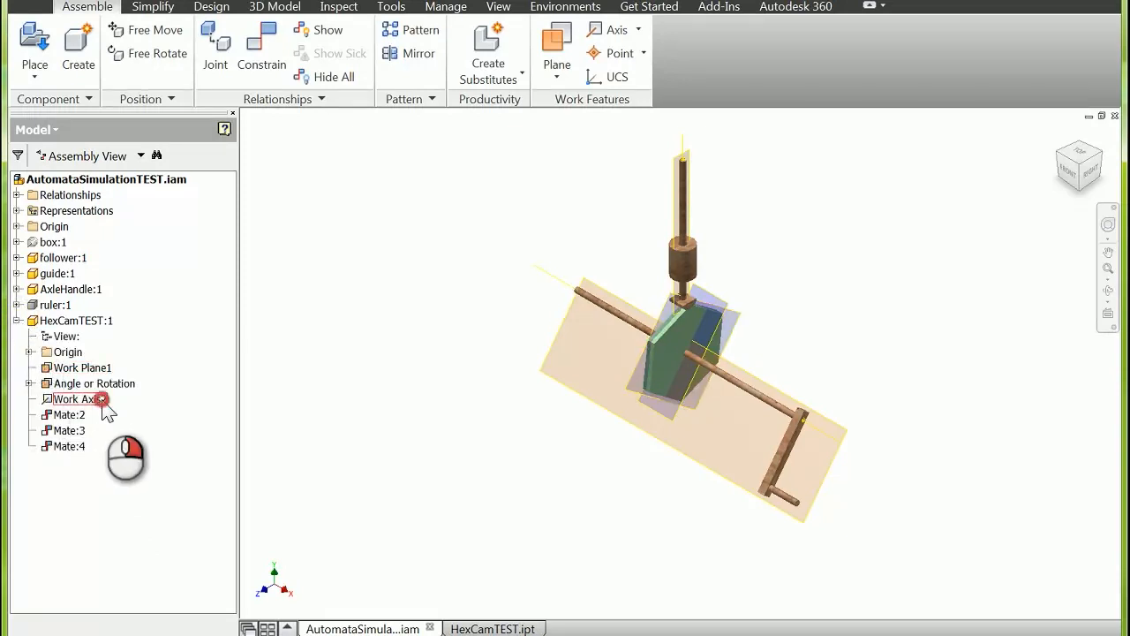
{"action": "left_click", "coordinate": [141, 500]}
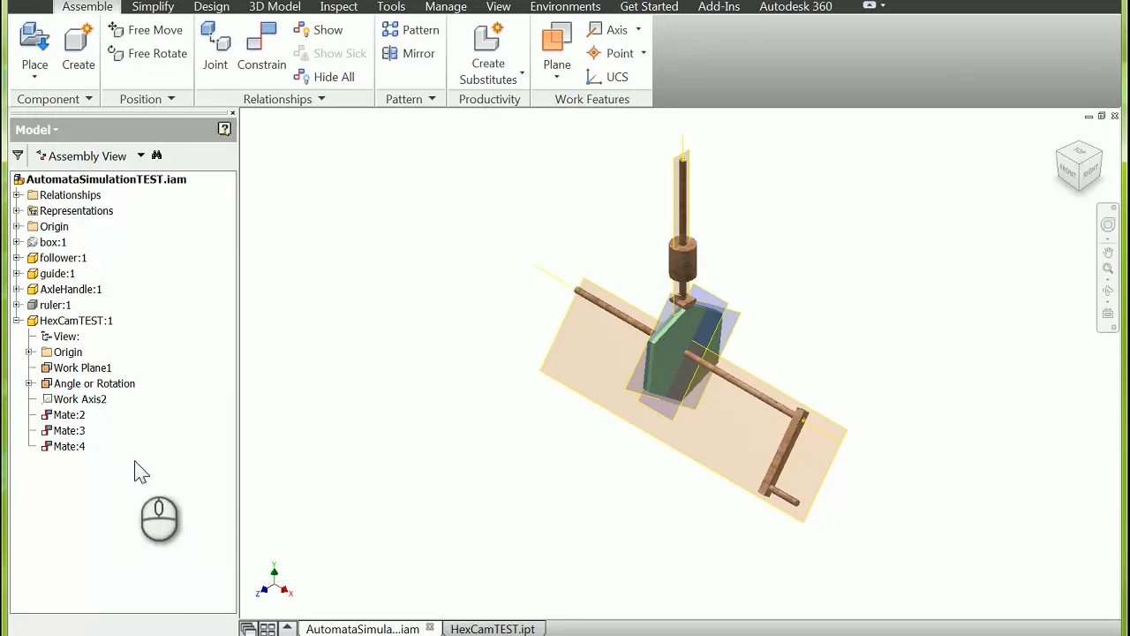
{"action": "right_click", "coordinate": [97, 368]}
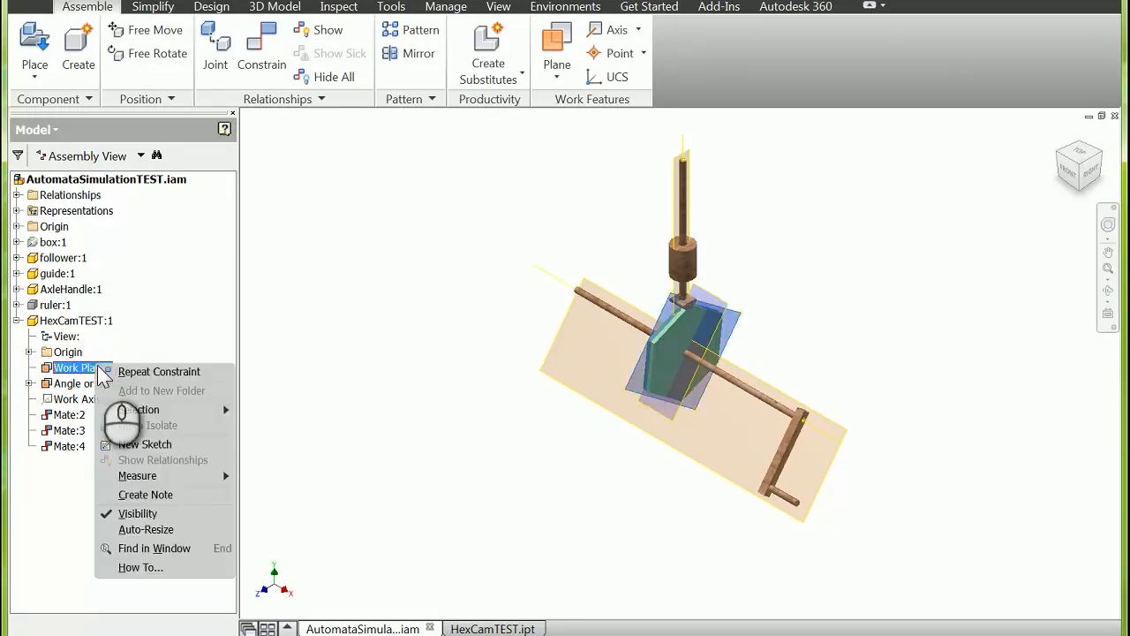
{"action": "left_click", "coordinate": [137, 515]}
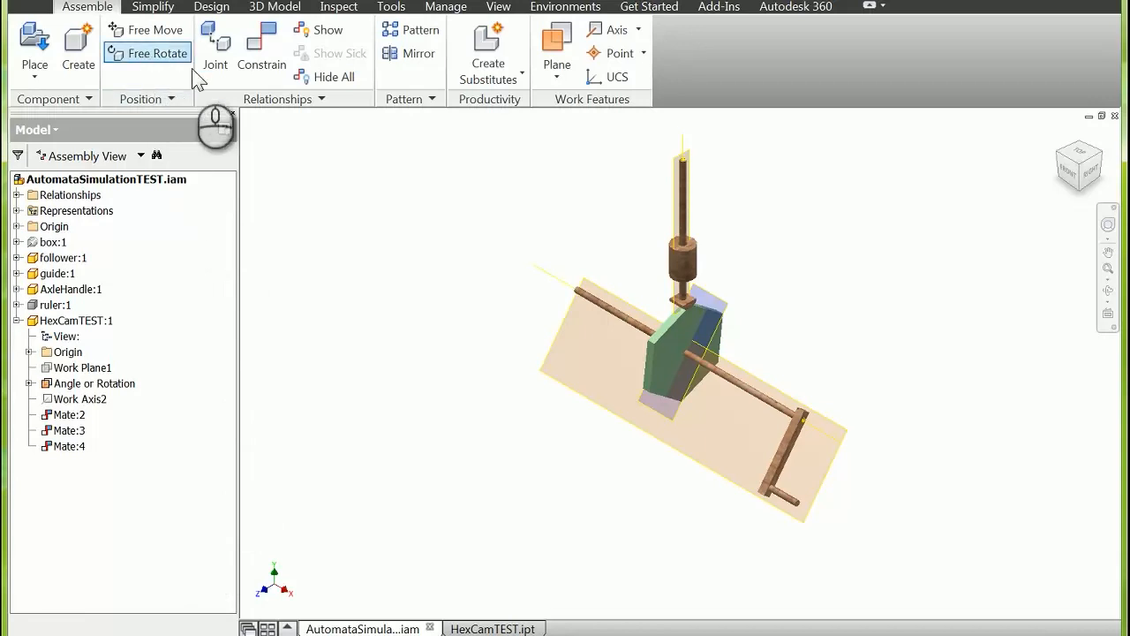
Step: Add a transitional constraint between the follower's curved bottom face and the hex cam's upper edge face, and finish constraining
{"action": "left_click", "coordinate": [270, 51]}
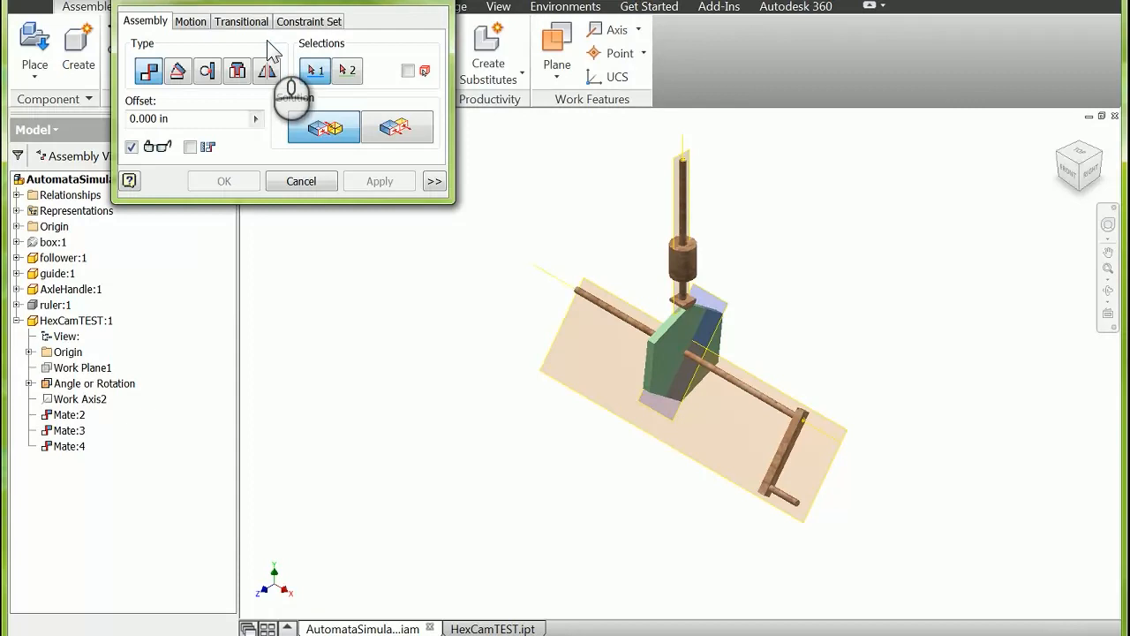
{"action": "left_click", "coordinate": [244, 21]}
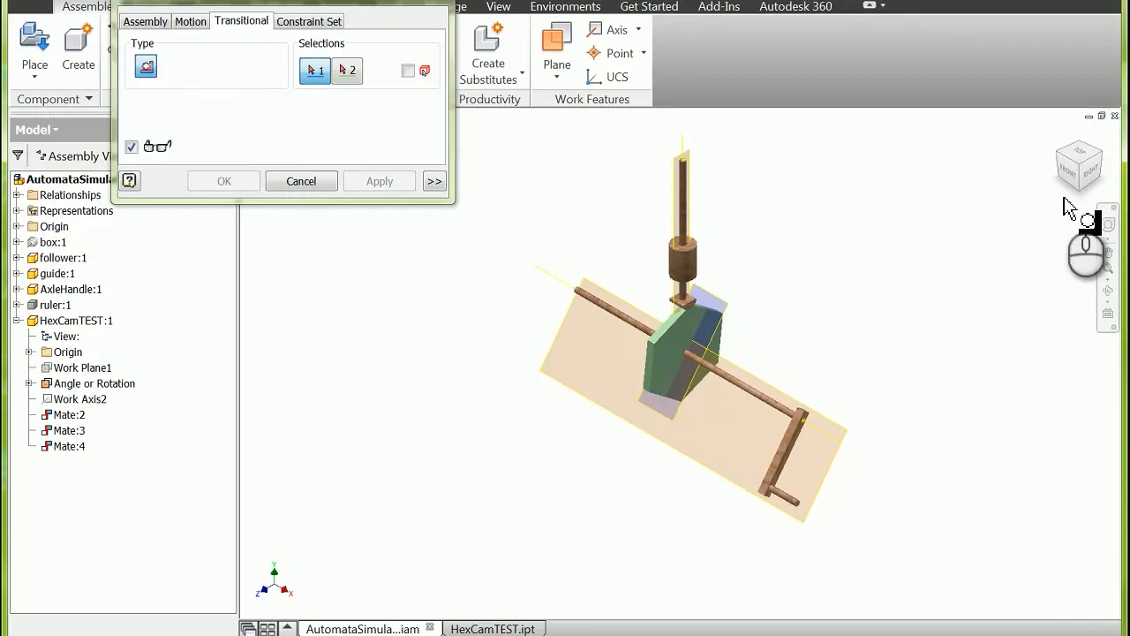
{"action": "left_click_drag", "start_coordinate": [1081, 196], "coordinate": [1042, 197]}
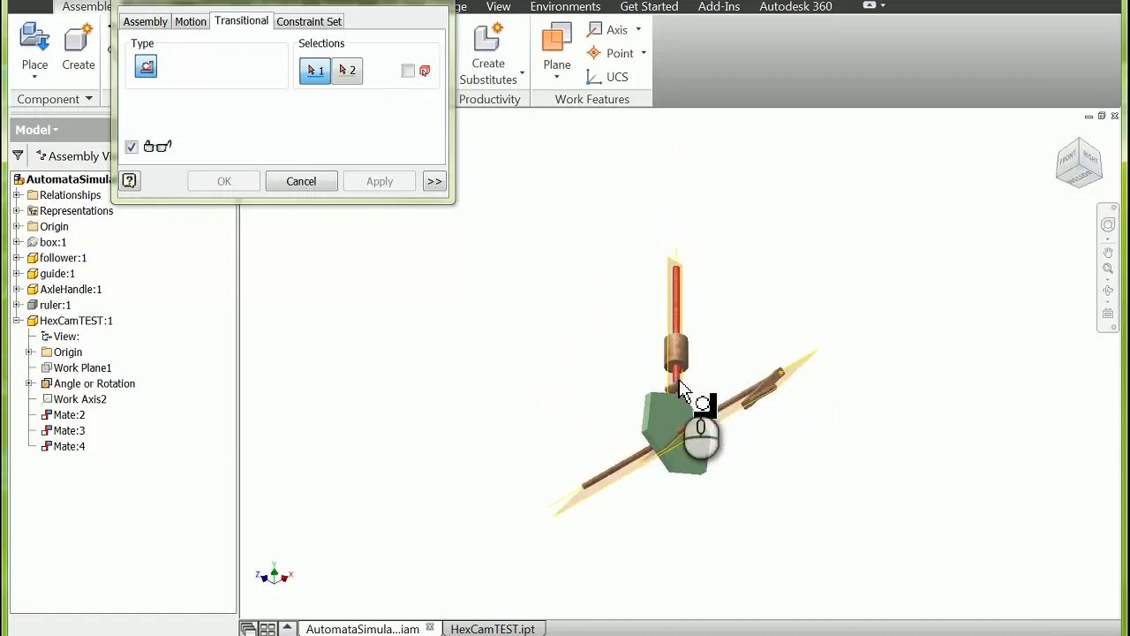
{"action": "scroll", "coordinate": [678, 396], "scroll_direction": "up", "scroll_amount": 5}
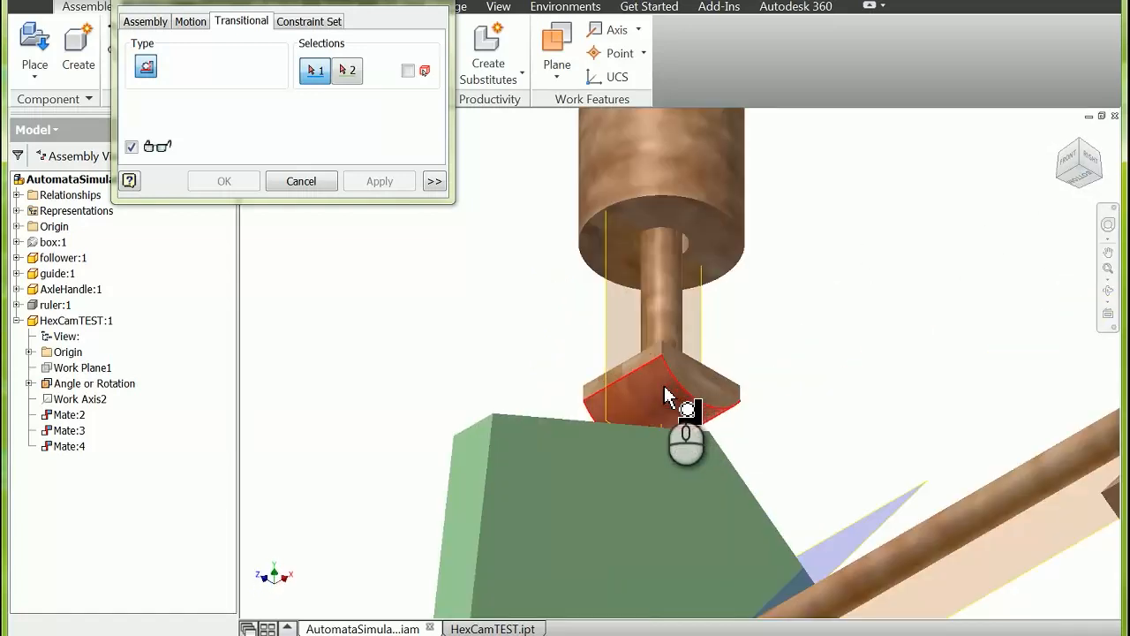
{"action": "left_click", "coordinate": [664, 388]}
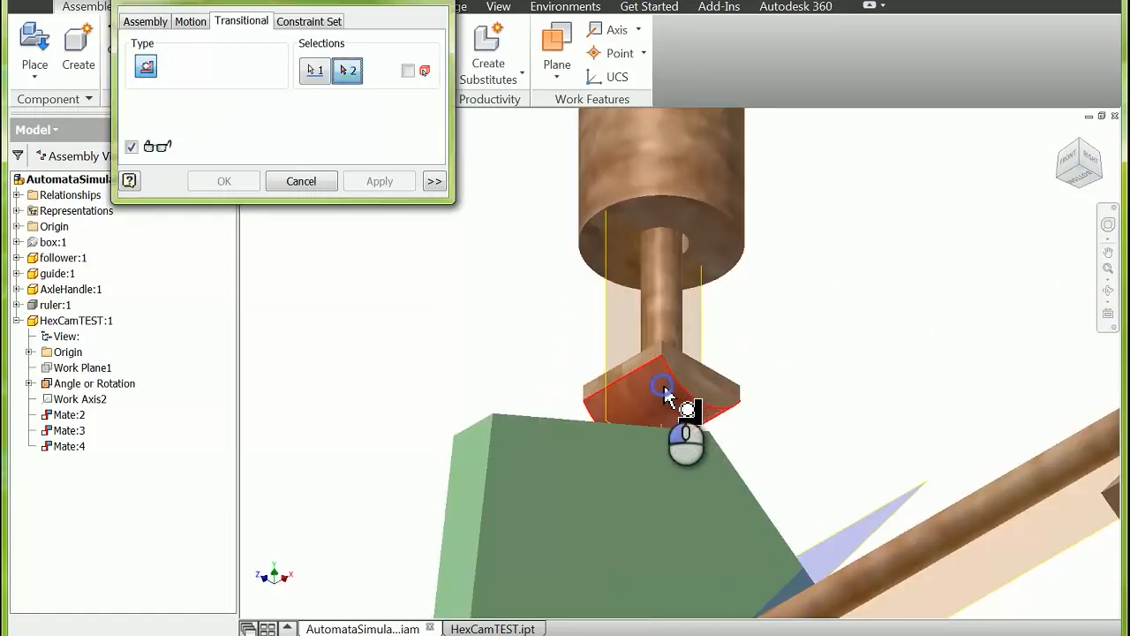
{"action": "left_click", "coordinate": [1079, 141]}
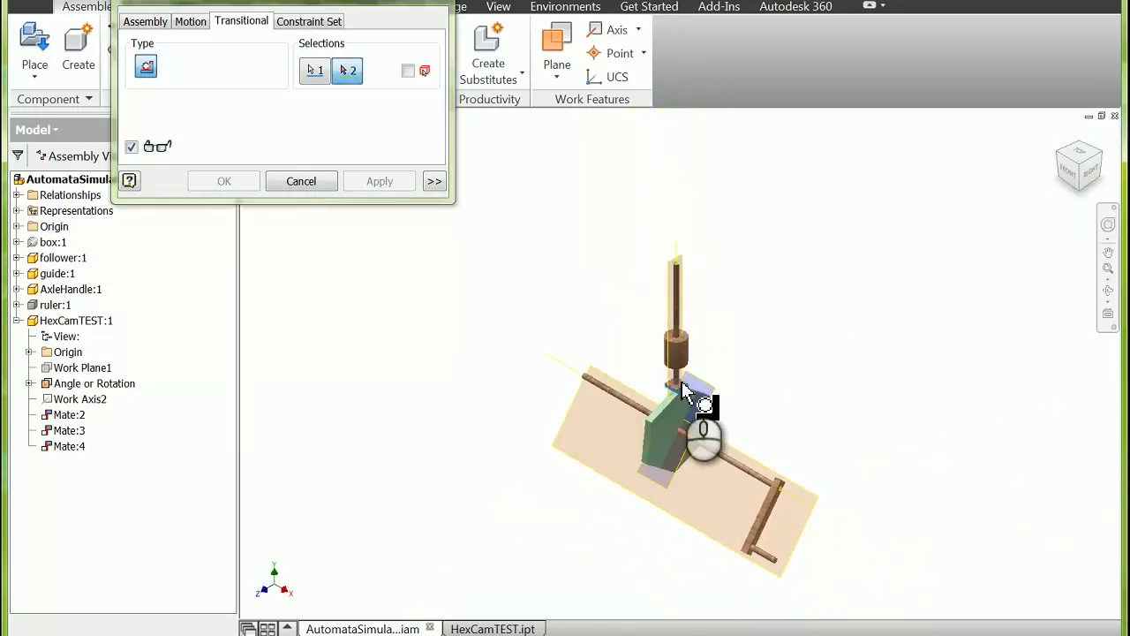
{"action": "scroll", "coordinate": [664, 408], "scroll_direction": "down", "scroll_amount": 5}
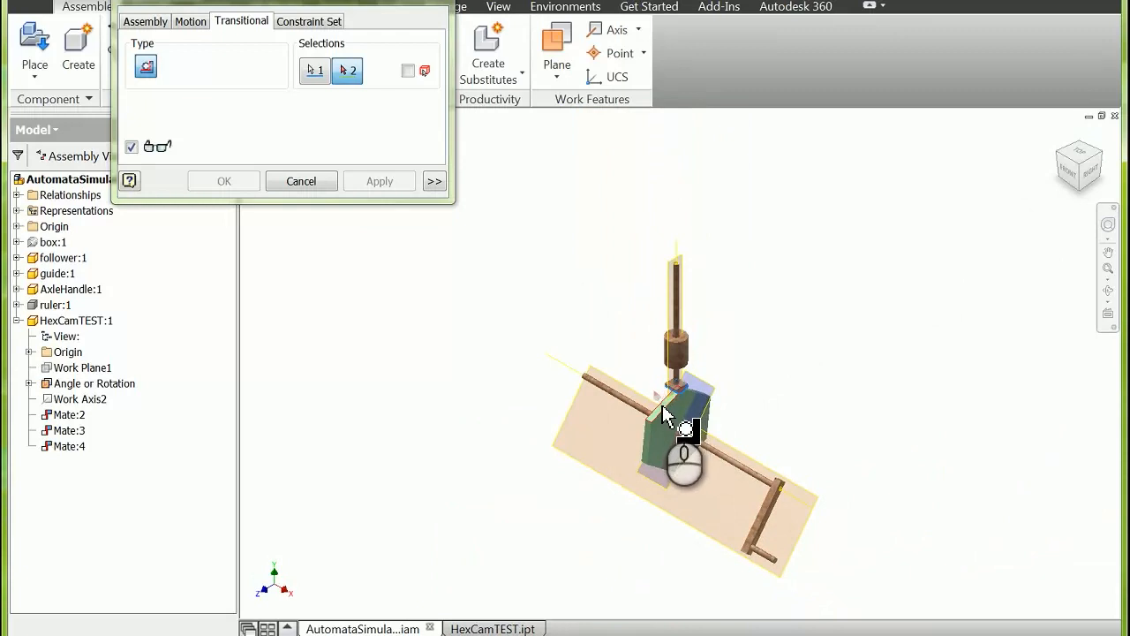
{"action": "left_click", "coordinate": [663, 408]}
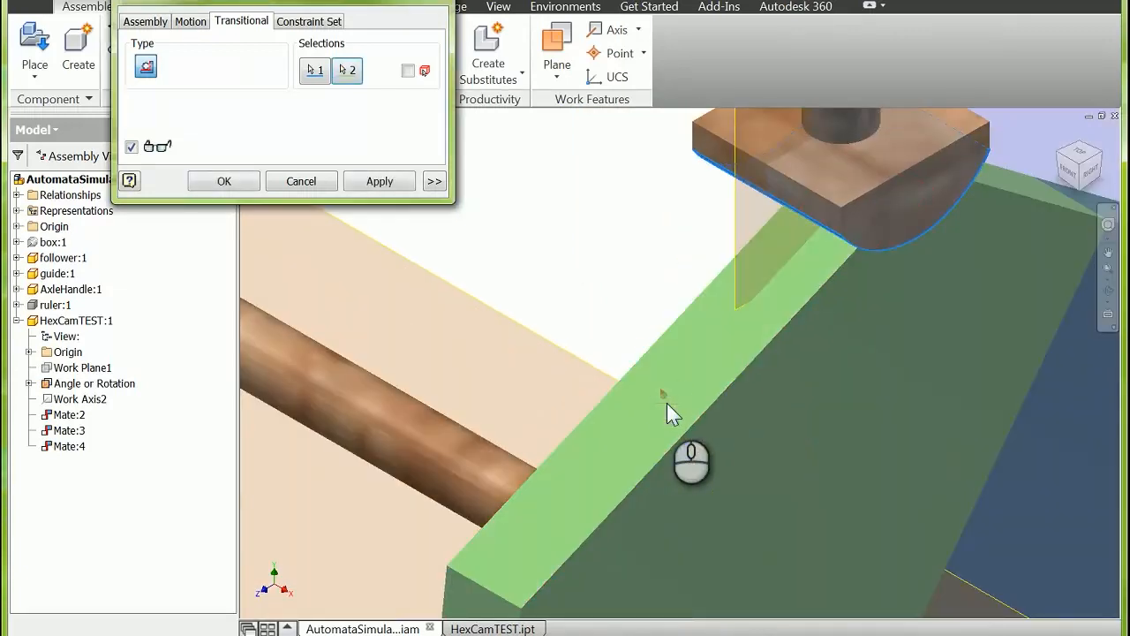
{"action": "left_click", "coordinate": [380, 182]}
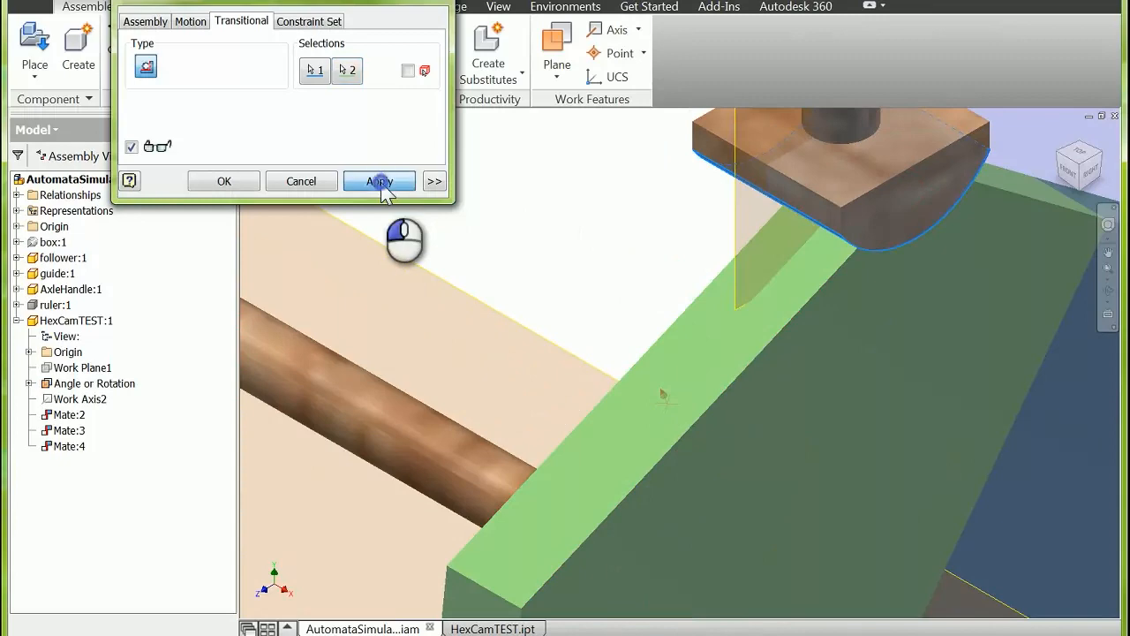
{"action": "left_click", "coordinate": [433, 9]}
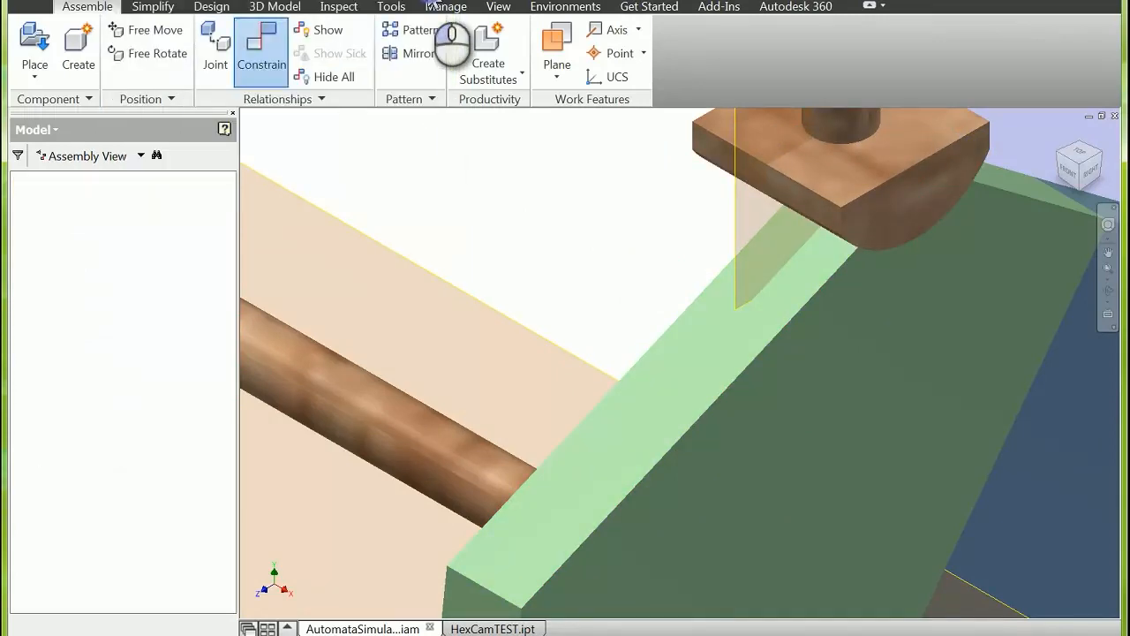
Step: Turn the axle handle upward in the right-side view to test how the hex cam moves the follower, and clear the selection
{"action": "left_click", "coordinate": [1093, 175]}
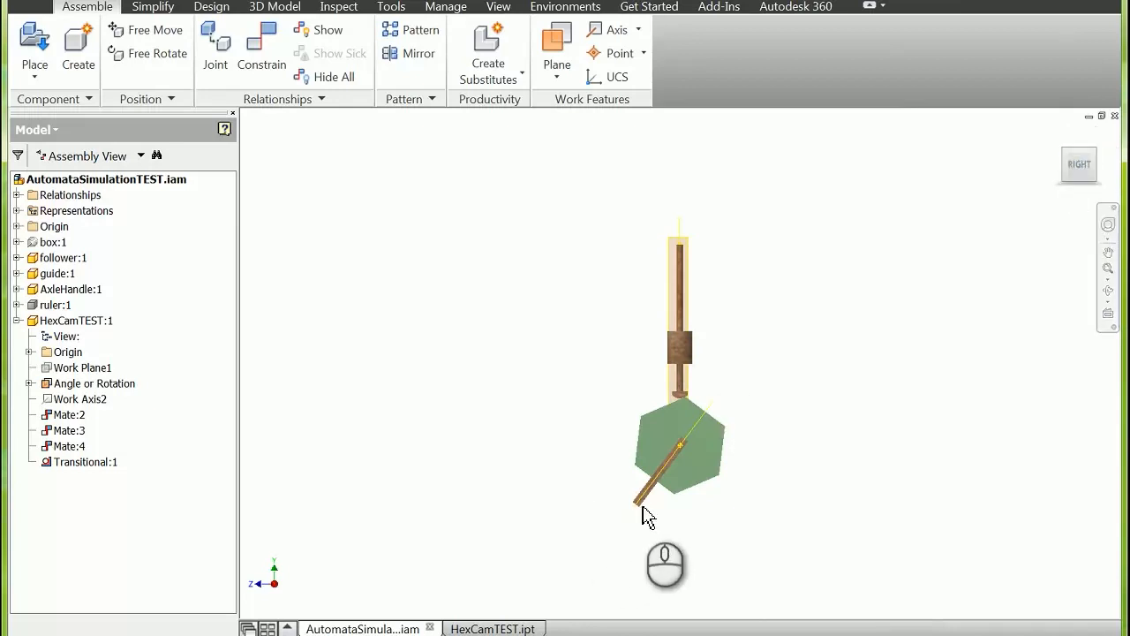
{"action": "left_click", "coordinate": [637, 496]}
{"action": "left_click_drag", "start_coordinate": [637, 496], "coordinate": [645, 423]}
{"action": "left_click_drag", "start_coordinate": [682, 393], "coordinate": [628, 408]}
{"action": "key", "text": "Escape"}
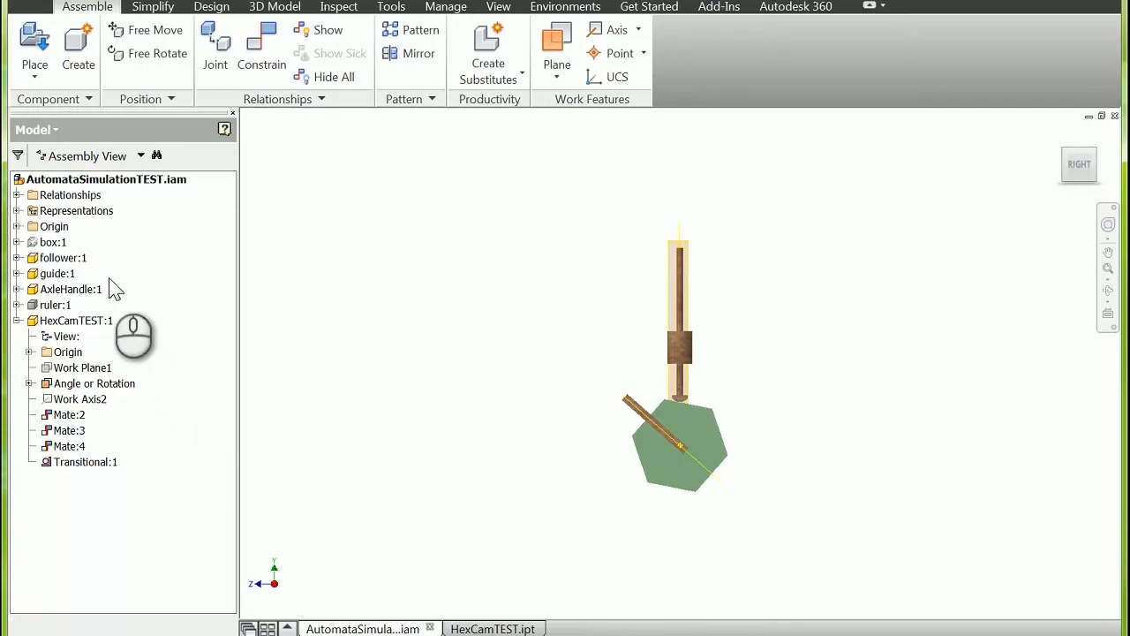
Step: Show the follower's Angle of Rotation Follower work plane and hide its Mate with Midplane of Cam work plane
{"action": "left_click", "coordinate": [17, 258]}
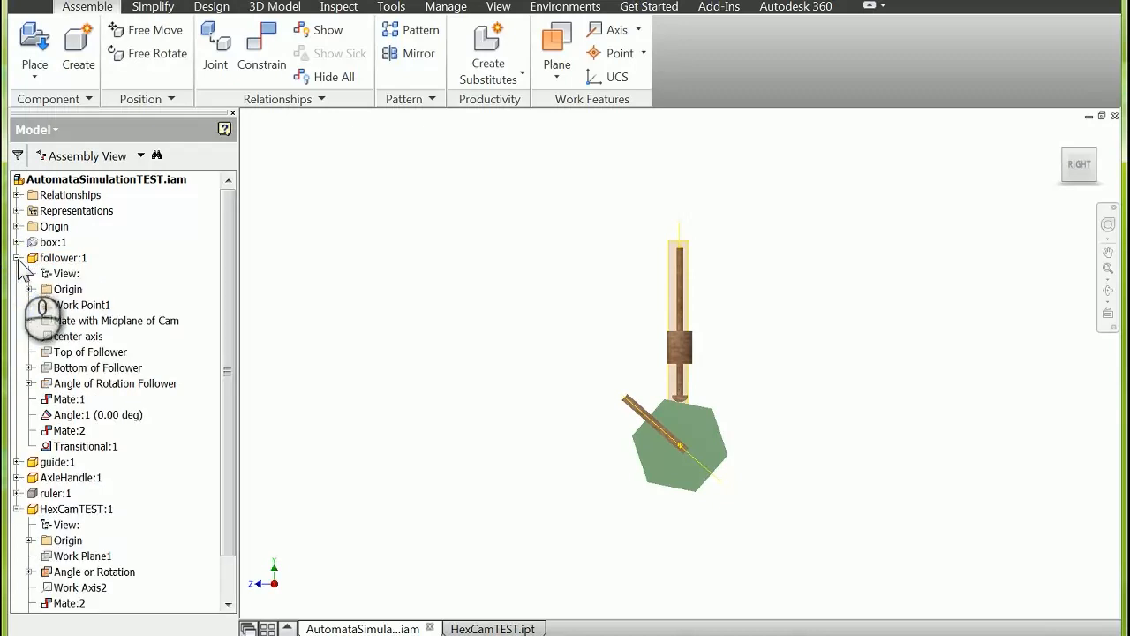
{"action": "right_click", "coordinate": [101, 388]}
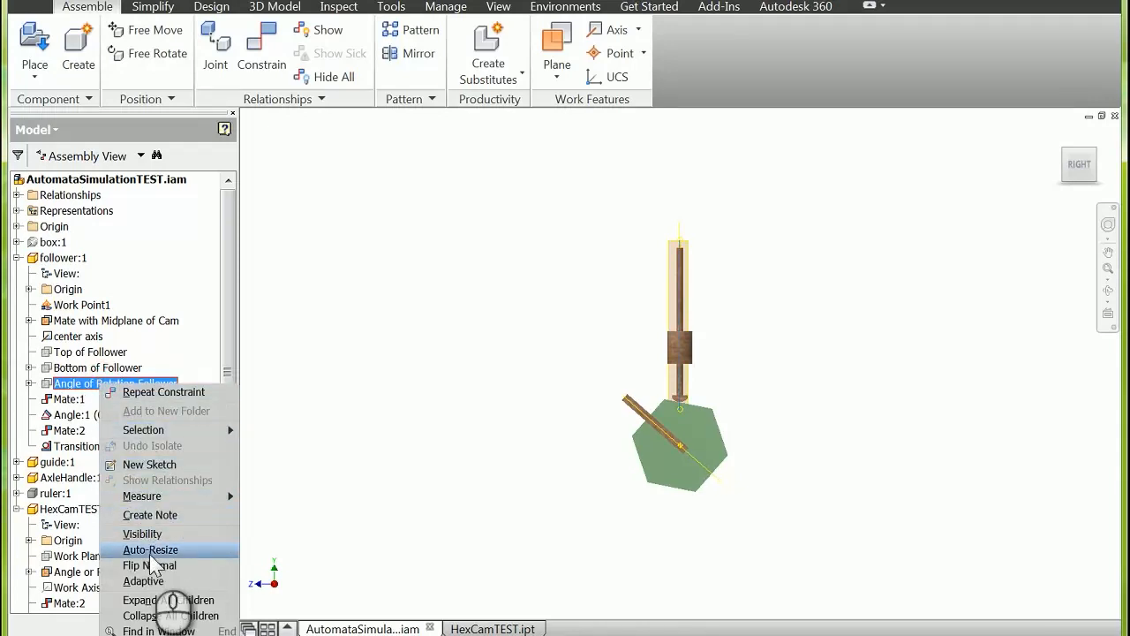
{"action": "left_click", "coordinate": [150, 536]}
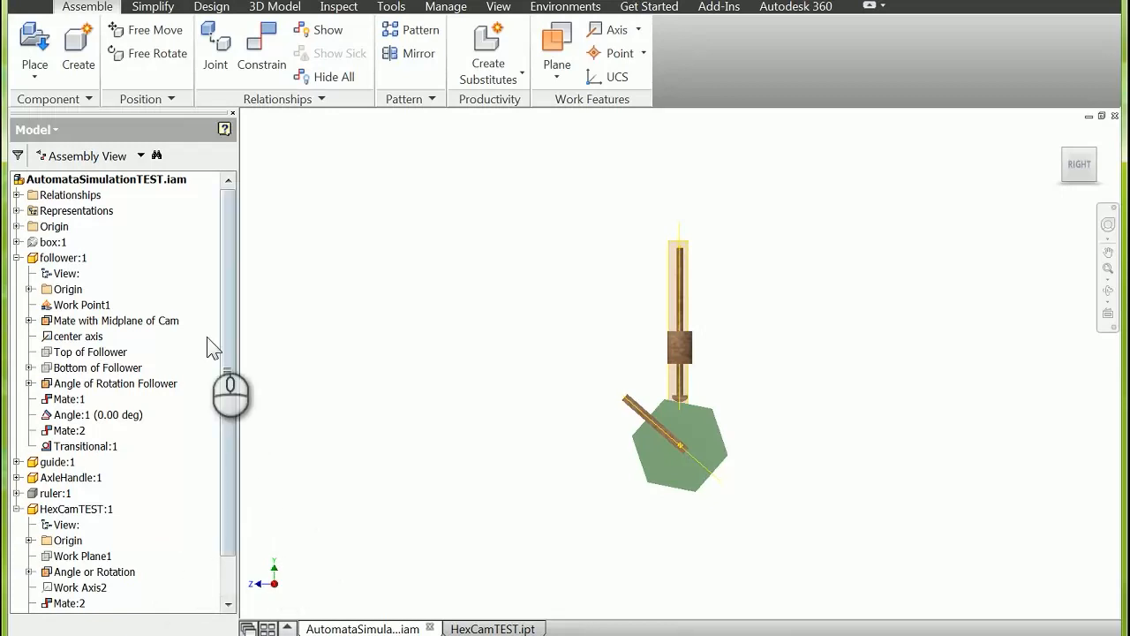
{"action": "left_click", "coordinate": [150, 321]}
{"action": "right_click", "coordinate": [154, 331]}
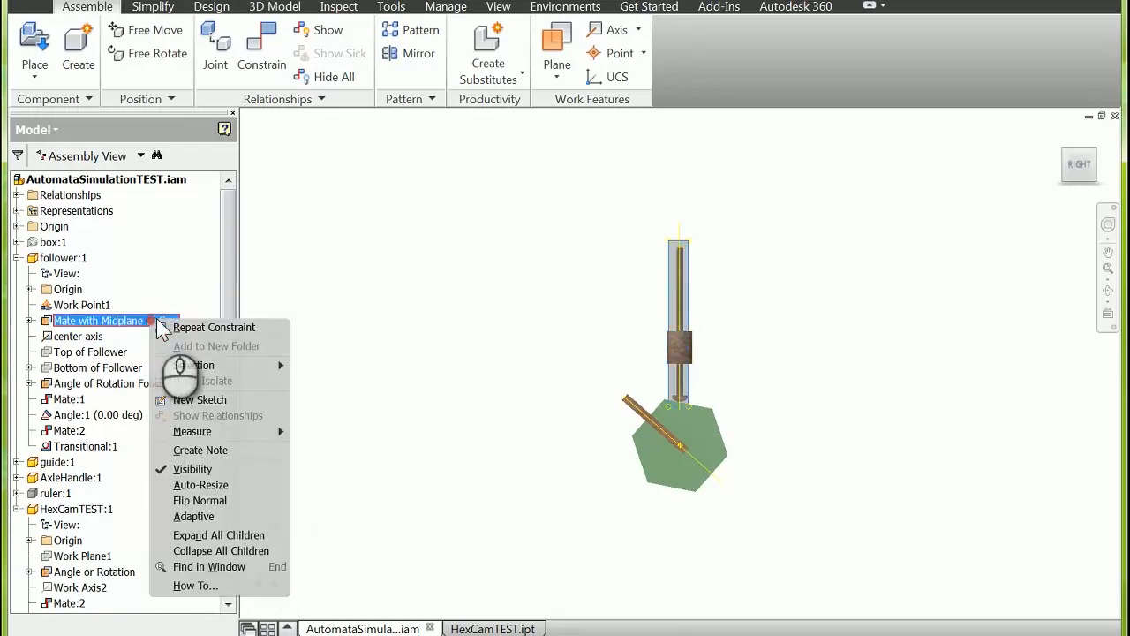
{"action": "left_click", "coordinate": [202, 478]}
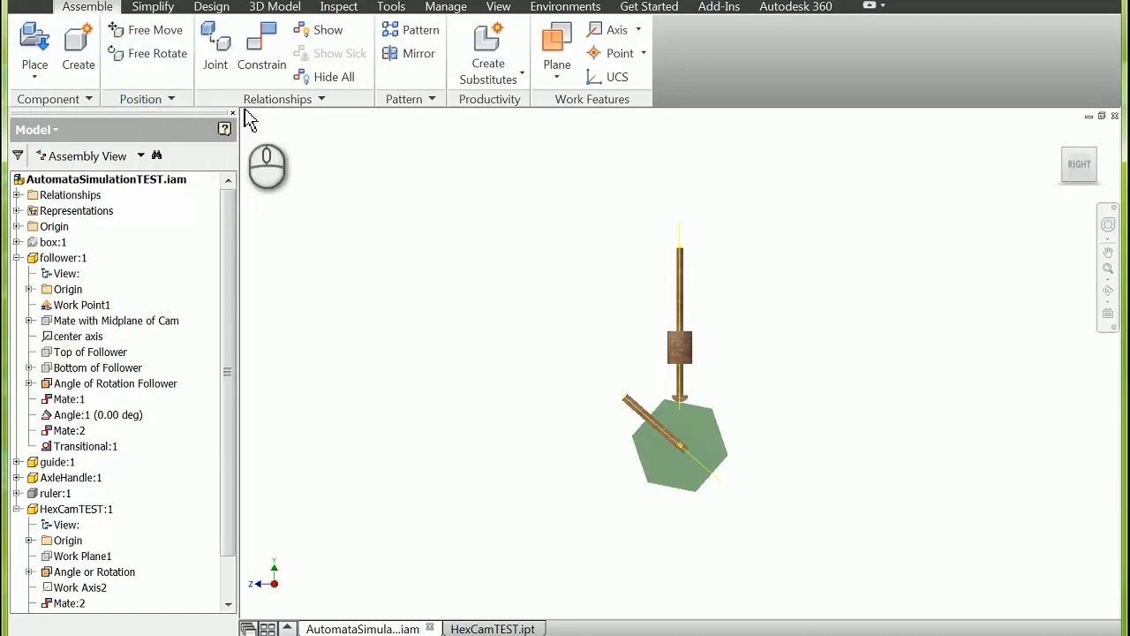
Step: Apply a directed angle constraint of 0.00 deg between the hex cam's rotation work plane and the follower's angle-of-rotation work plane
{"action": "left_click", "coordinate": [261, 55]}
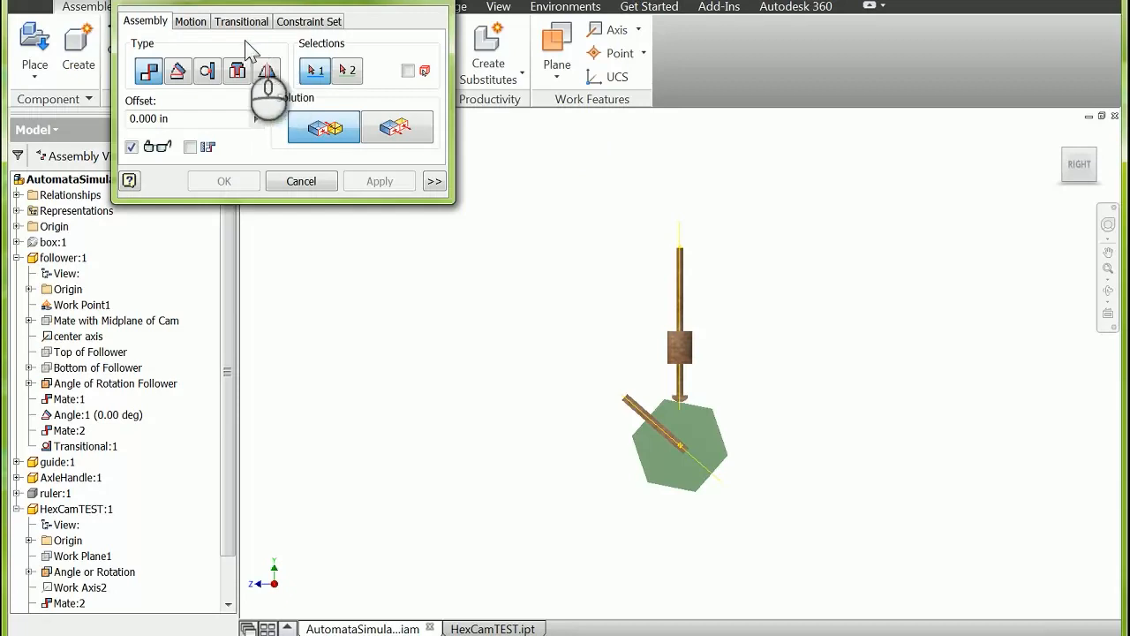
{"action": "left_click", "coordinate": [179, 72]}
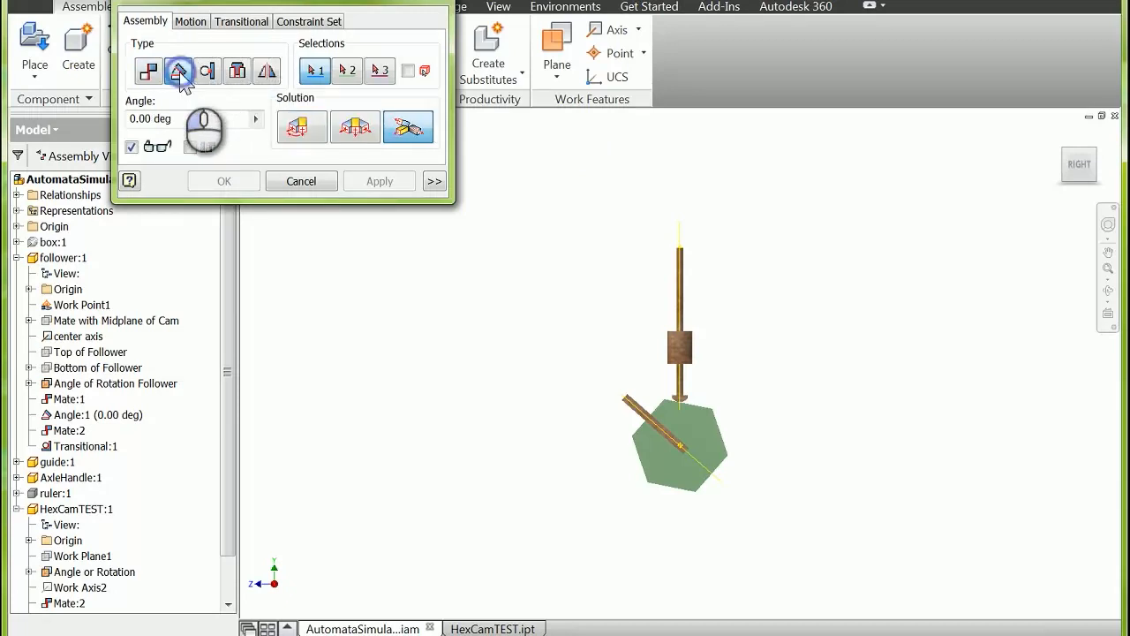
{"action": "left_click", "coordinate": [298, 129]}
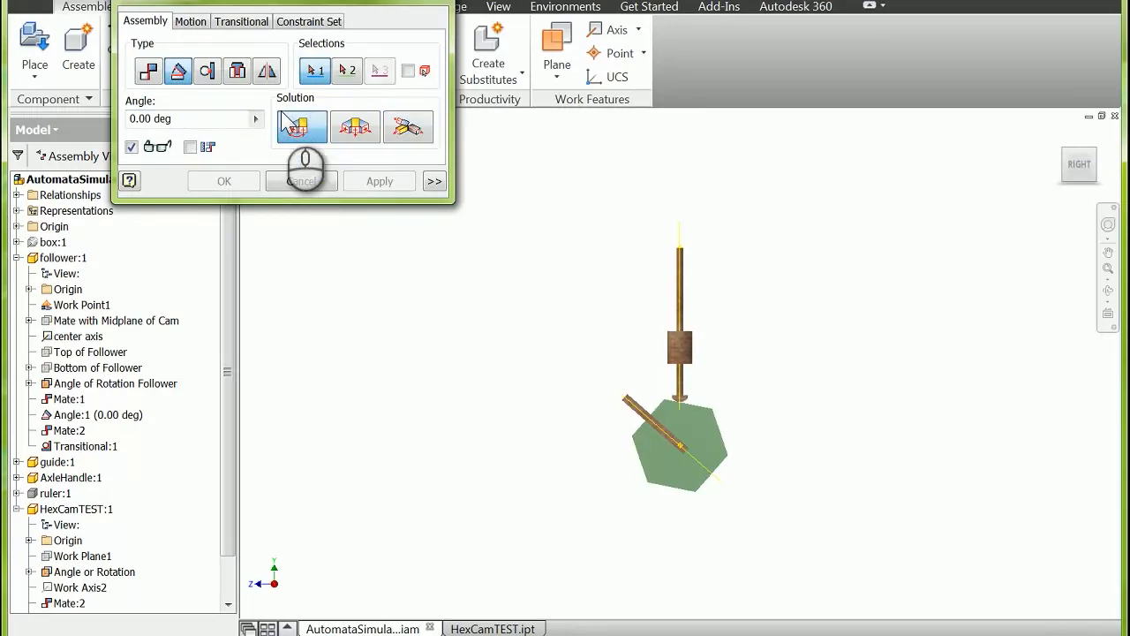
{"action": "mouse_move", "coordinate": [1070, 162]}
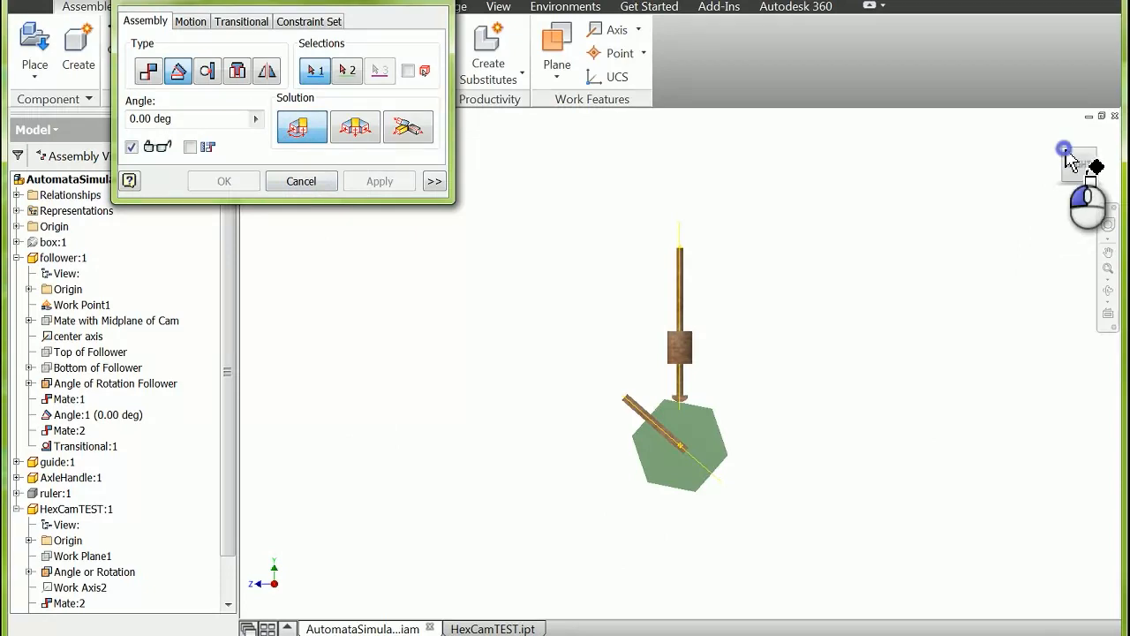
{"action": "left_click", "coordinate": [1070, 161]}
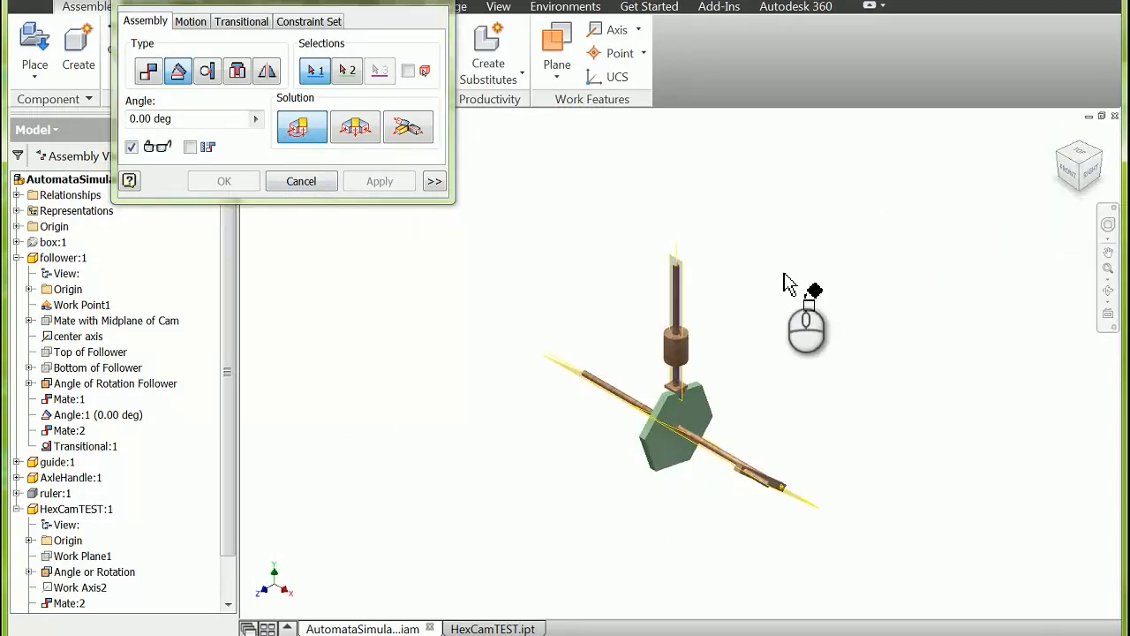
{"action": "left_click", "coordinate": [1080, 186]}
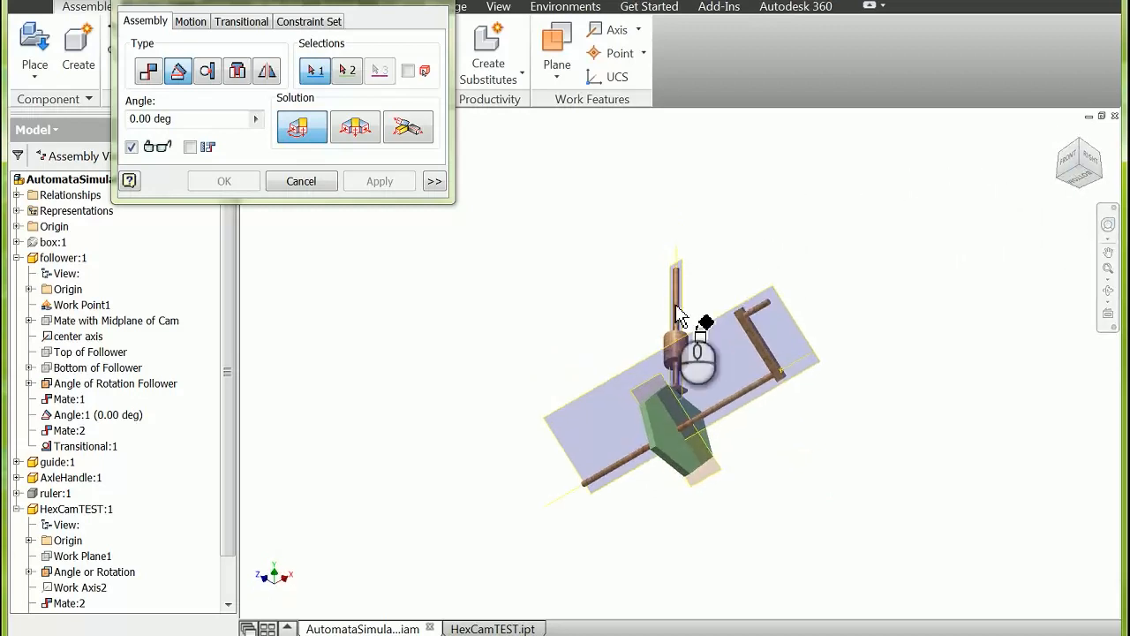
{"action": "left_click", "coordinate": [661, 388]}
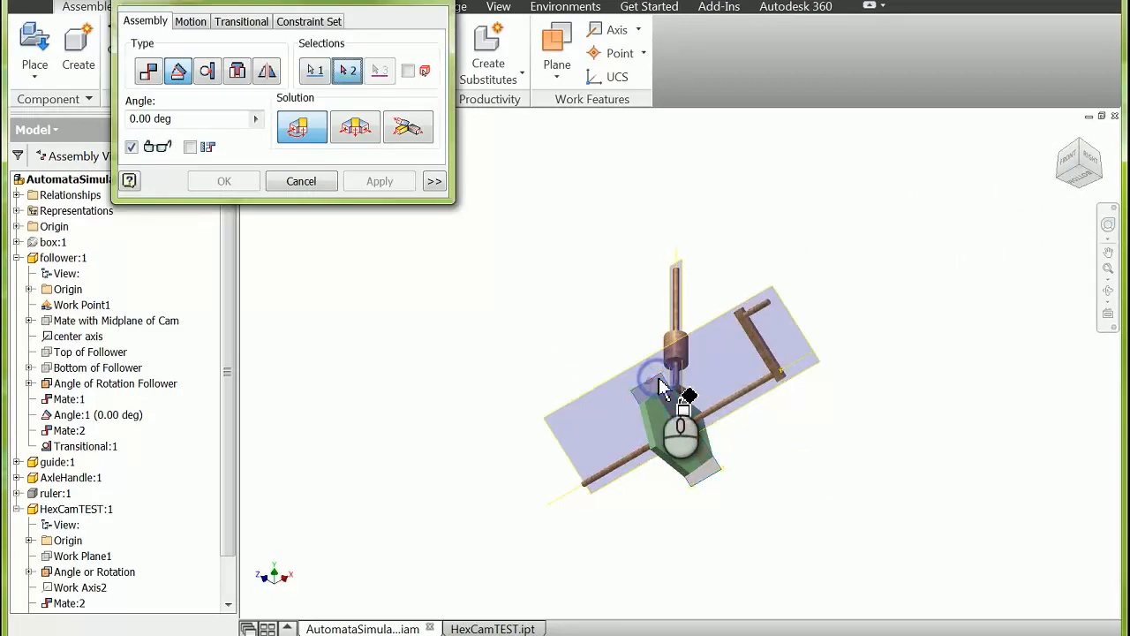
{"action": "left_click", "coordinate": [687, 274]}
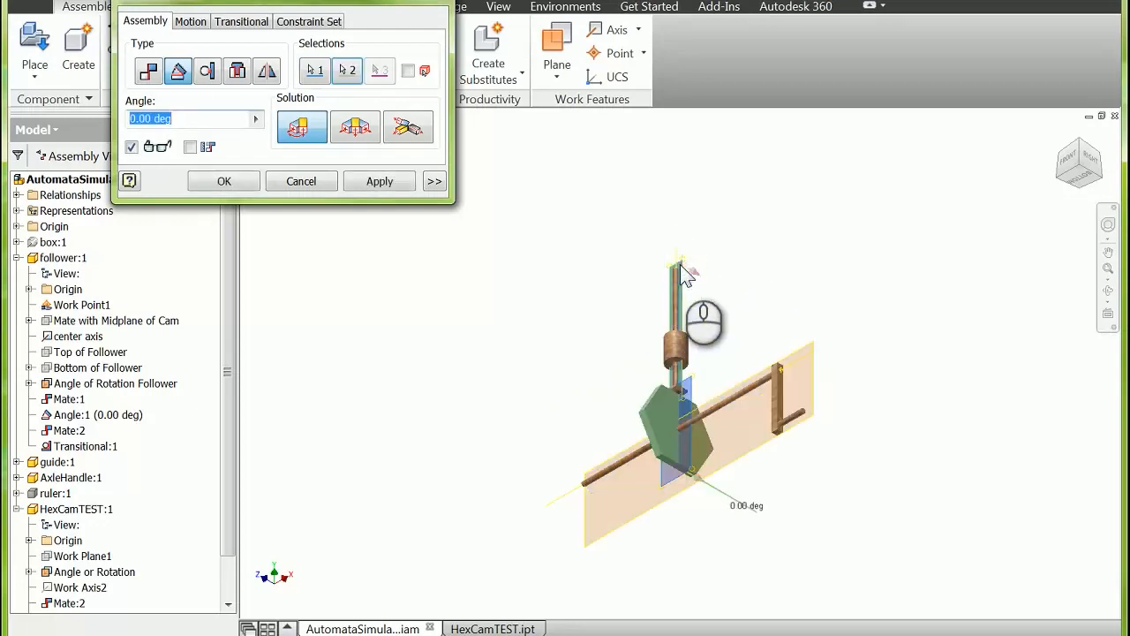
{"action": "left_click", "coordinate": [379, 181]}
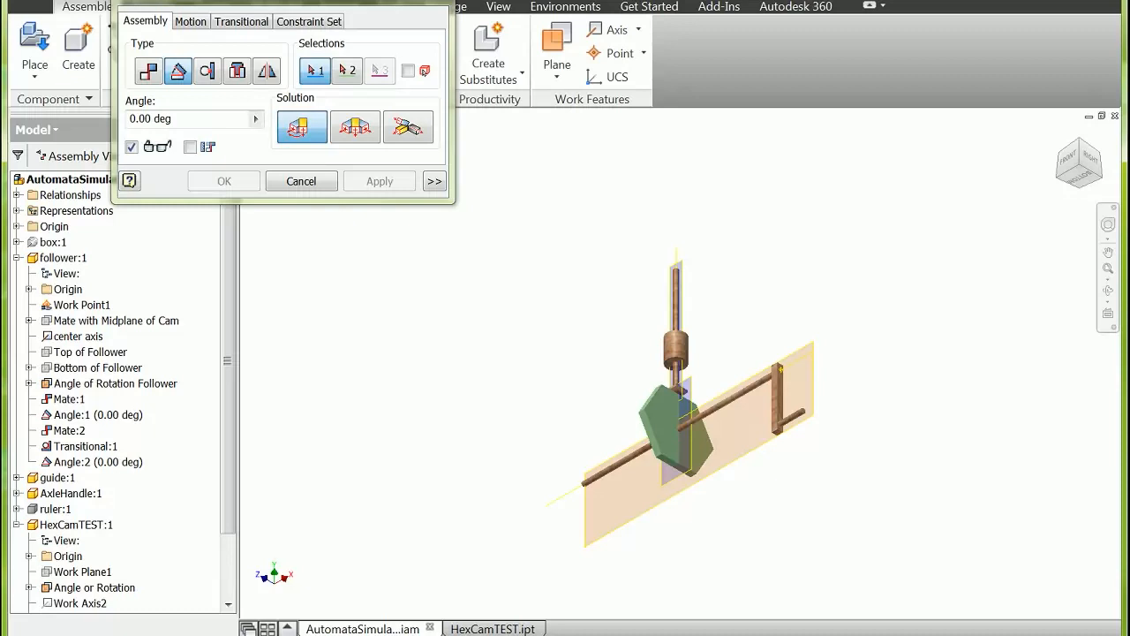
Step: Finish constraining, try to turn the axle handle by its grip, and clear the selection
{"action": "left_click", "coordinate": [799, 416]}
{"action": "left_click", "coordinate": [430, 1]}
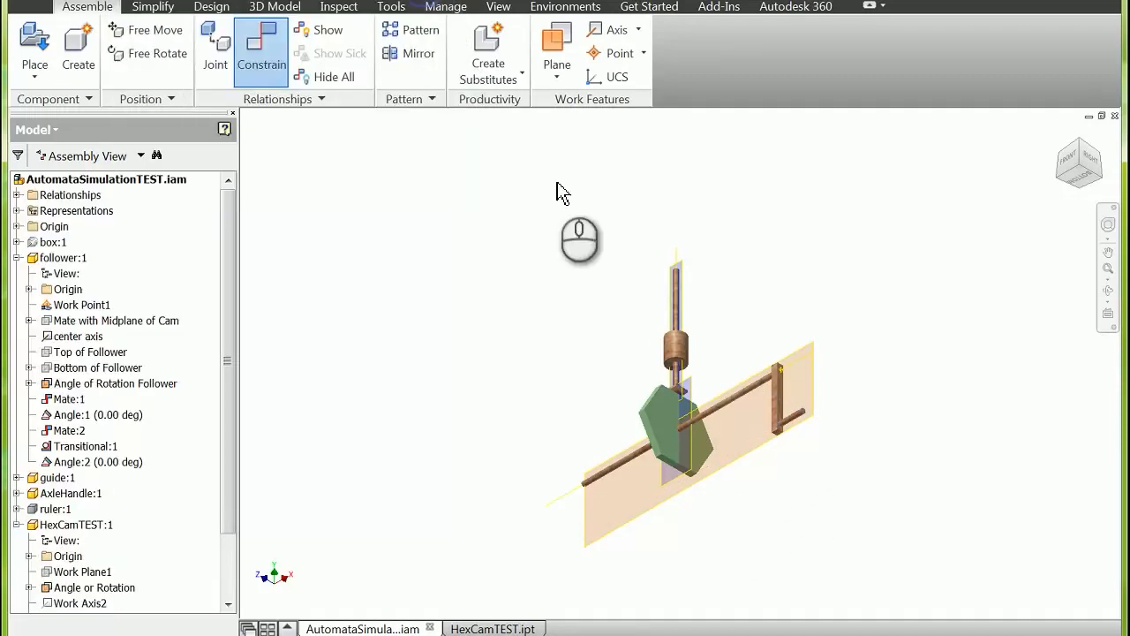
{"action": "mouse_move", "coordinate": [799, 410]}
{"action": "left_mouse_down"}
{"action": "mouse_move", "coordinate": [775, 409]}
{"action": "mouse_move", "coordinate": [783, 338]}
{"action": "mouse_move", "coordinate": [834, 375]}
{"action": "mouse_move", "coordinate": [798, 419]}
{"action": "mouse_move", "coordinate": [796, 324]}
{"action": "mouse_move", "coordinate": [829, 380]}
{"action": "mouse_move", "coordinate": [789, 423]}
{"action": "left_mouse_up"}
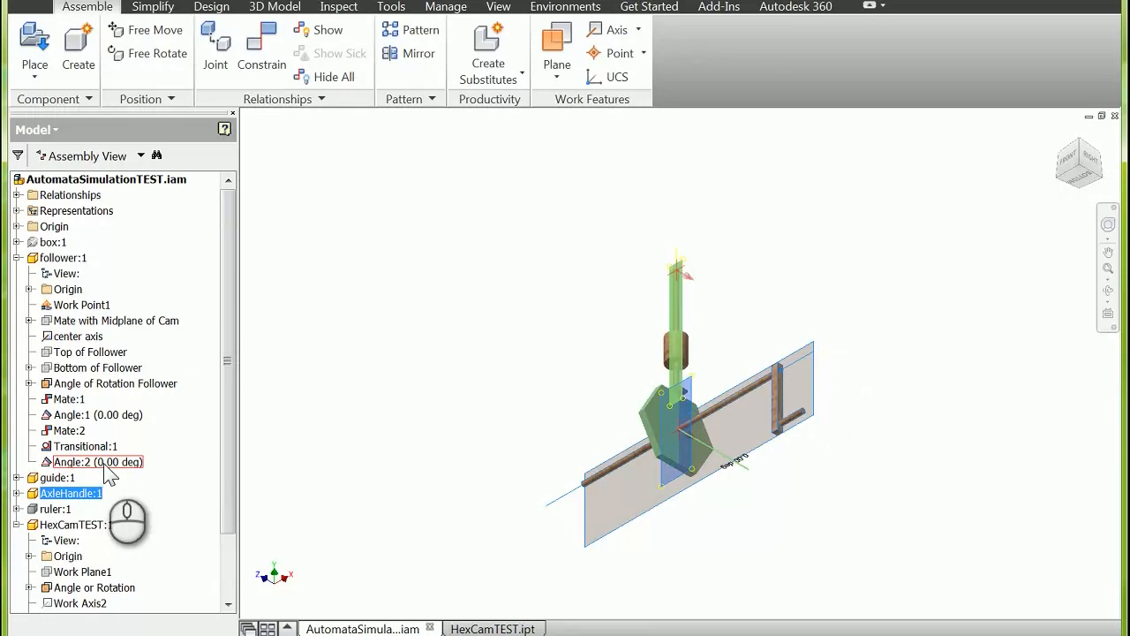
{"action": "key", "text": "Escape"}
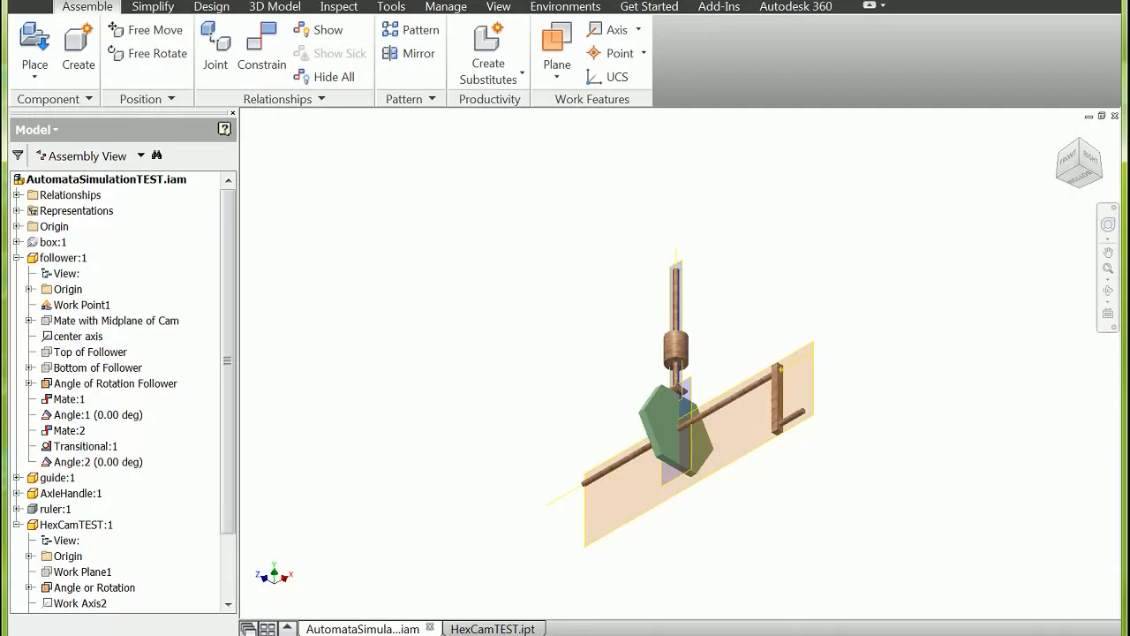
Step: Edit the Angle:2 constraint between the hex cam and follower, trying 45 degrees and settling on 30 degrees
{"action": "right_click", "coordinate": [124, 471]}
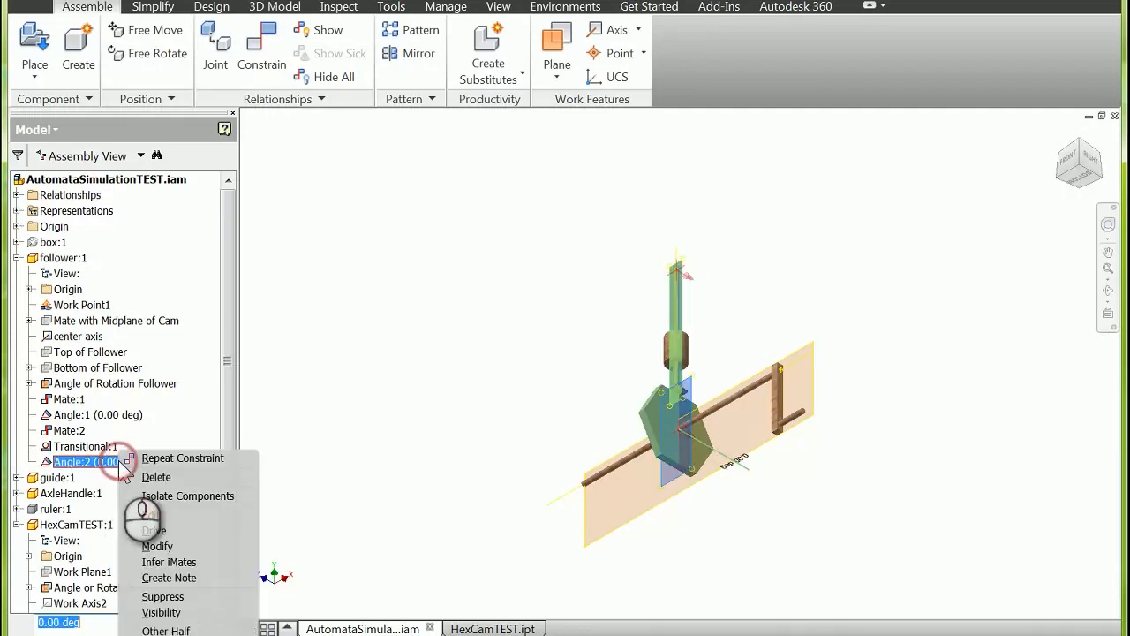
{"action": "left_click", "coordinate": [150, 517]}
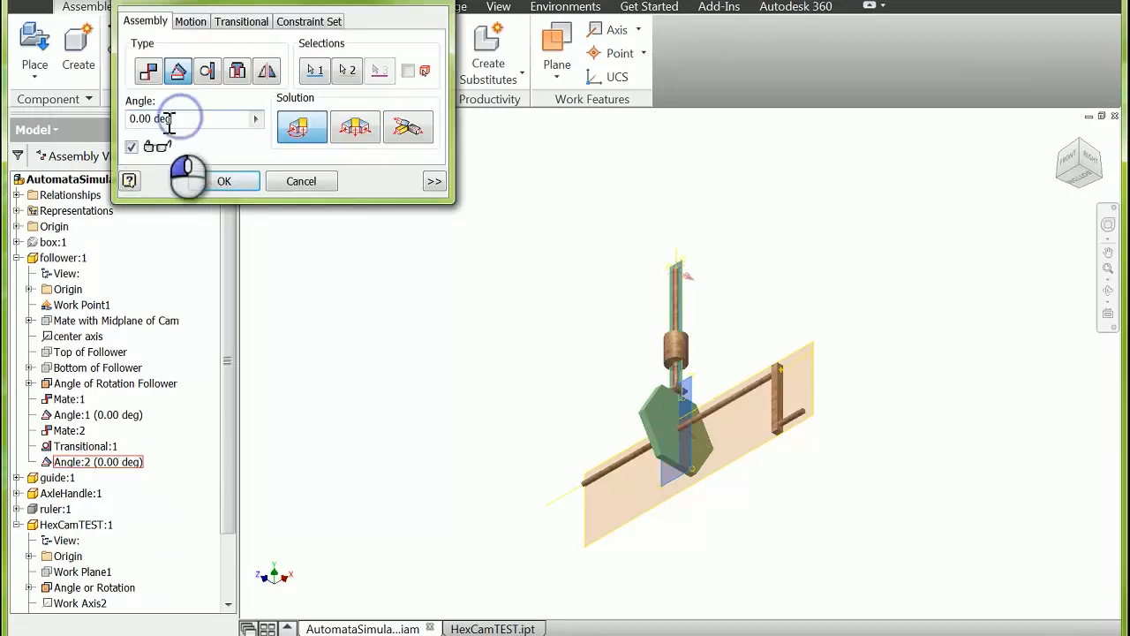
{"action": "type", "text": "45"}
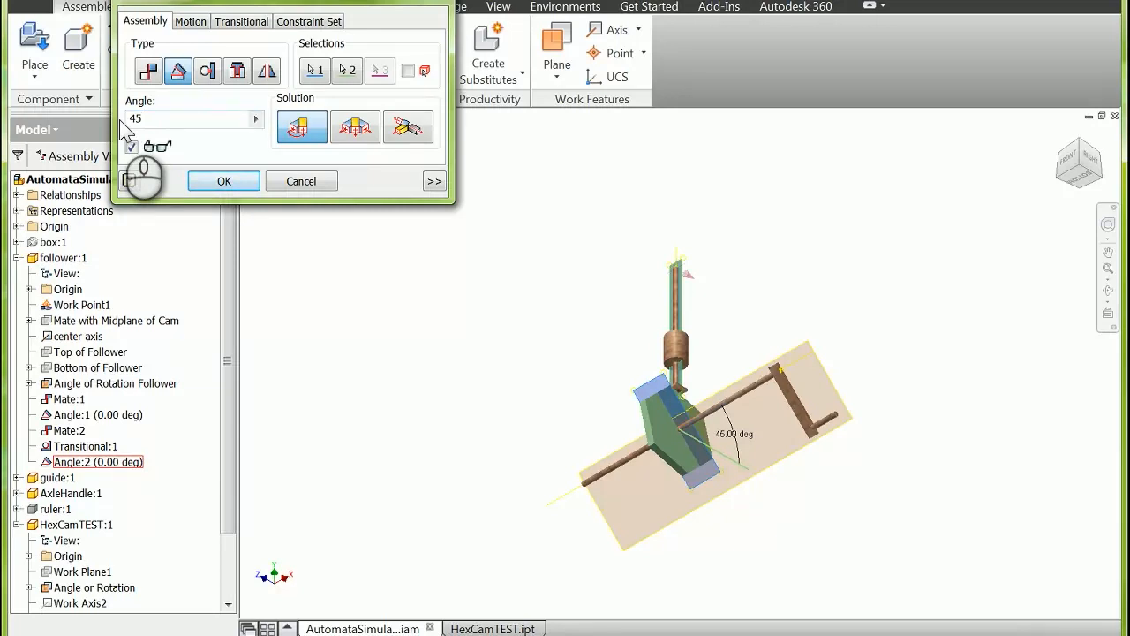
{"action": "double_click", "coordinate": [141, 119]}
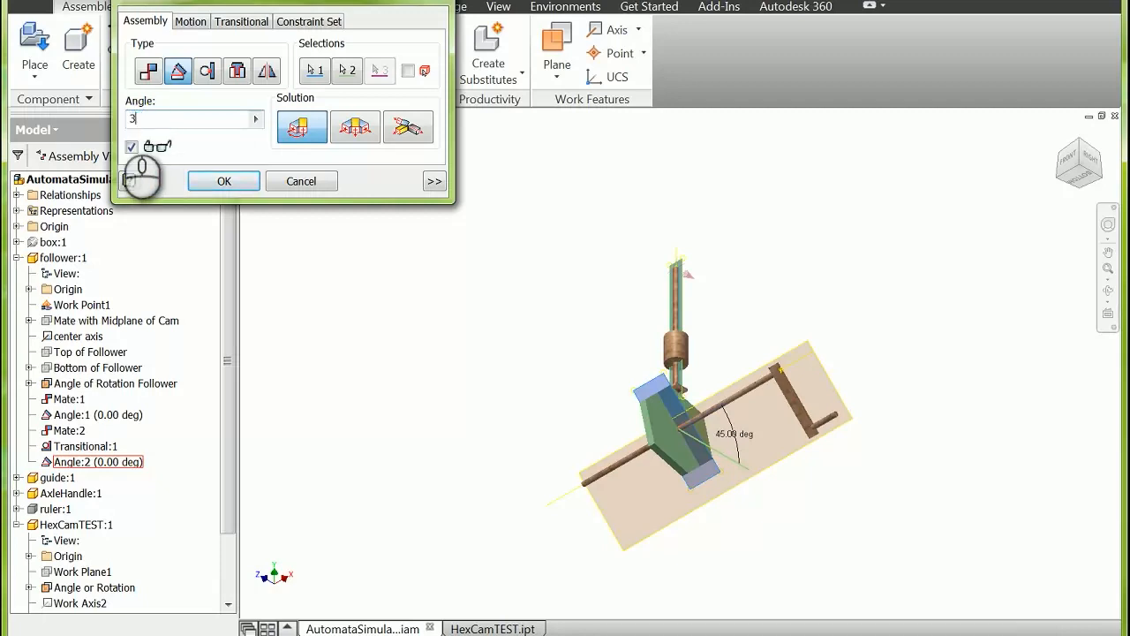
{"action": "type", "text": "30"}
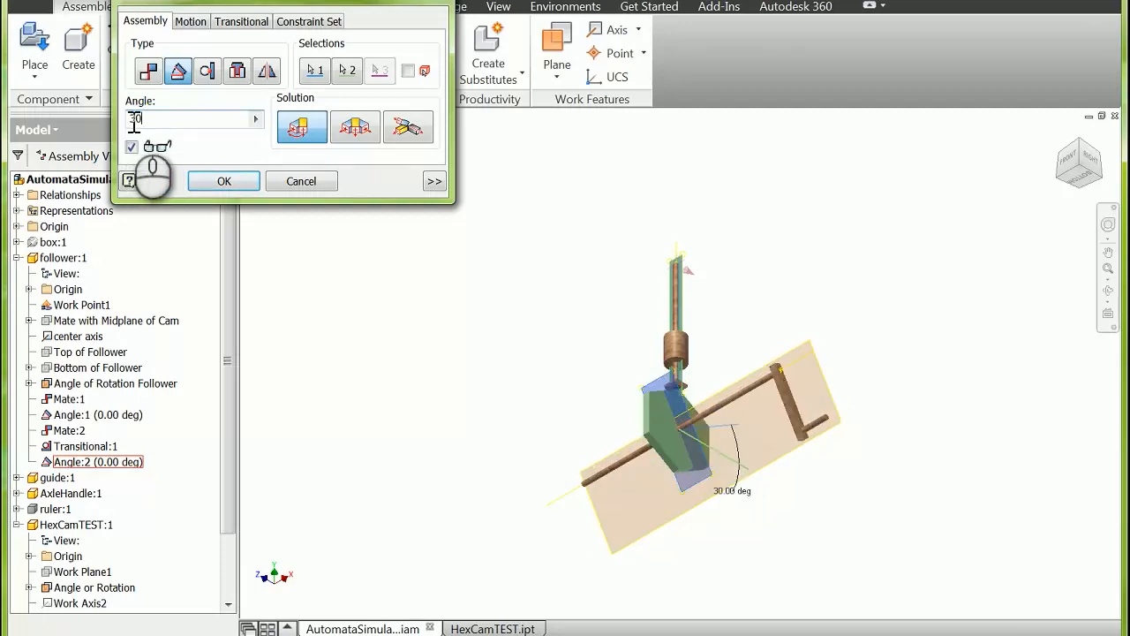
{"action": "left_click", "coordinate": [224, 182]}
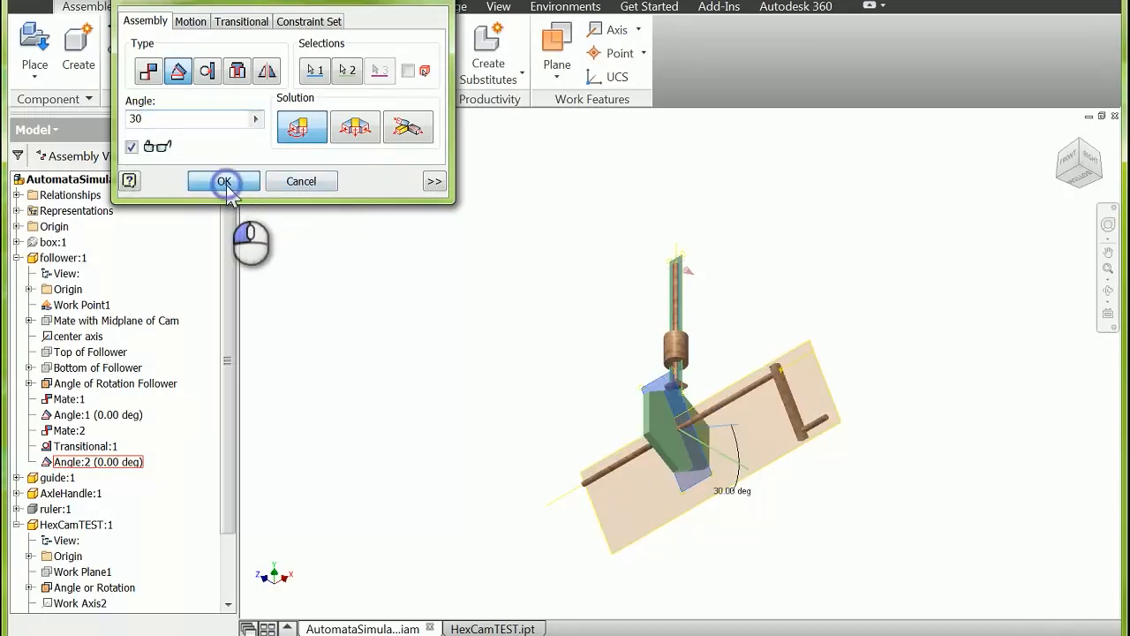
Step: View the assembly from the right side and set the Angle:2 constraint between the hex cam and follower to 60 degrees
{"action": "left_click", "coordinate": [1097, 163]}
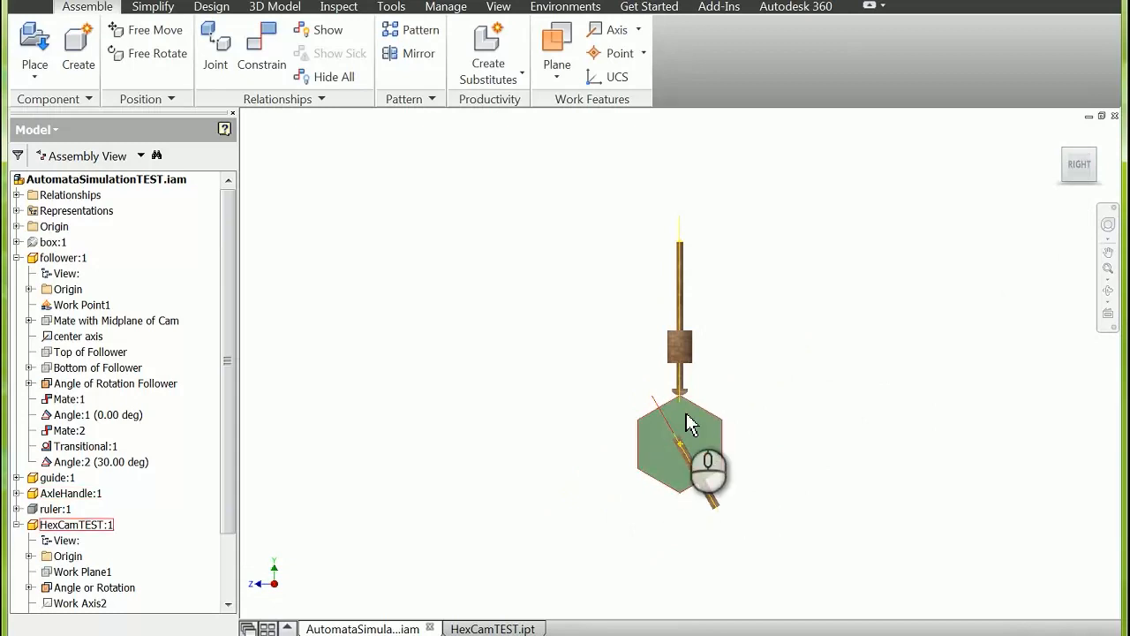
{"action": "right_click", "coordinate": [122, 462]}
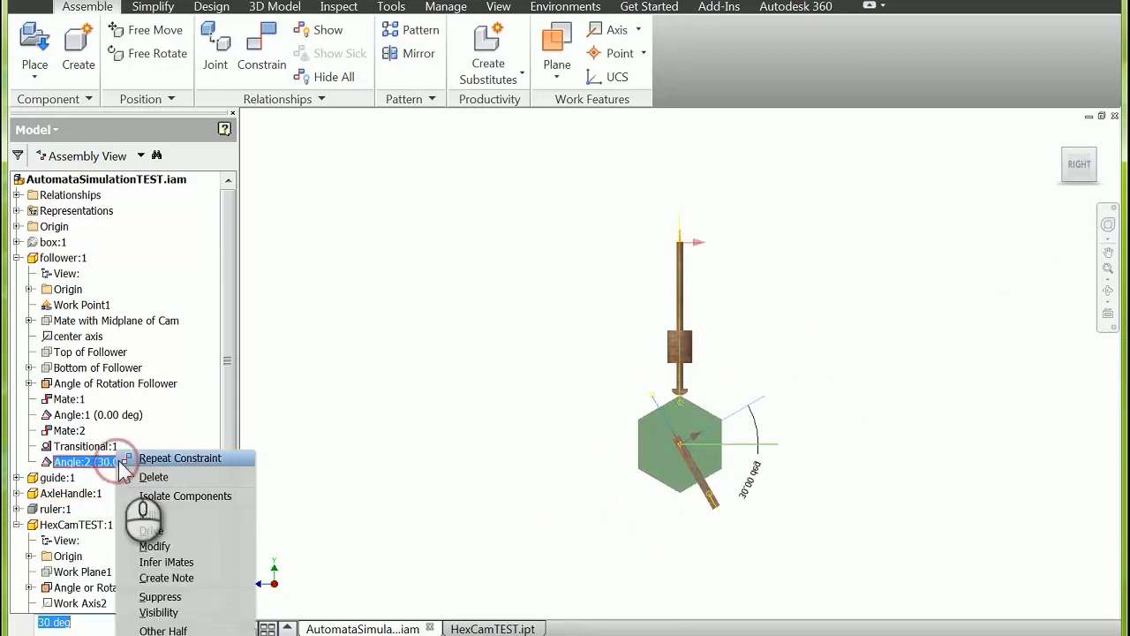
{"action": "left_click", "coordinate": [164, 515]}
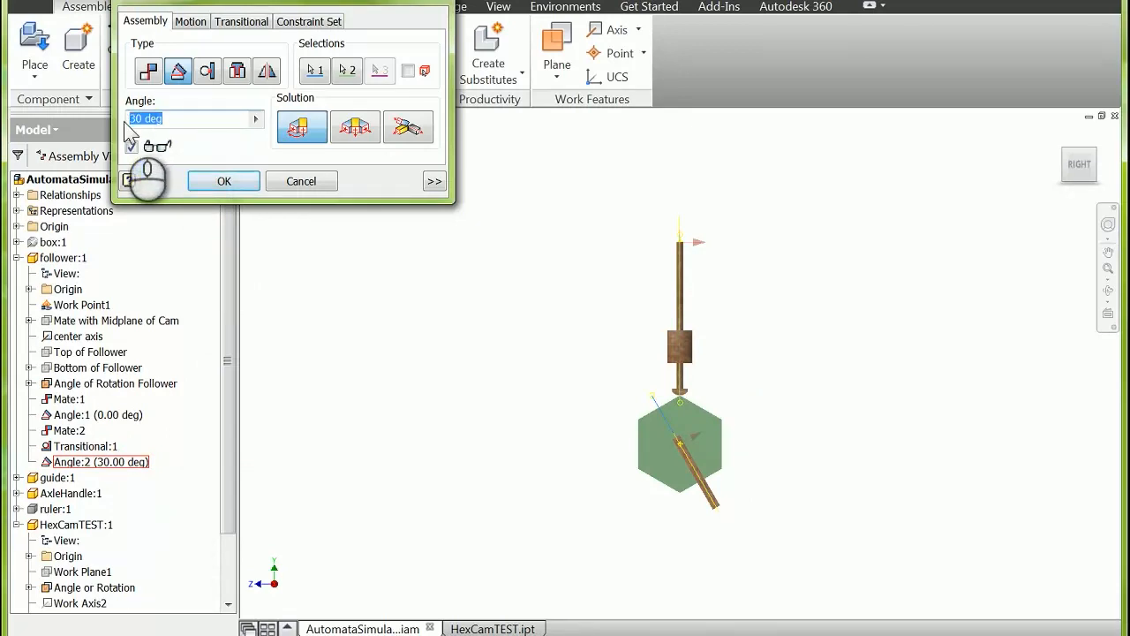
{"action": "type", "text": "60"}
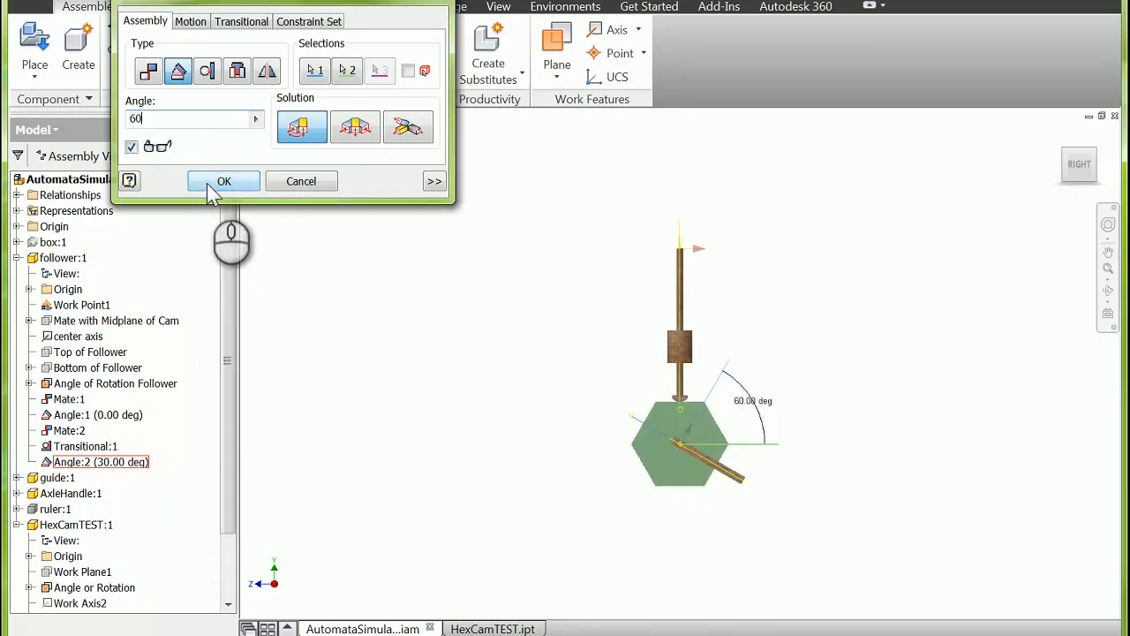
{"action": "left_click", "coordinate": [208, 184]}
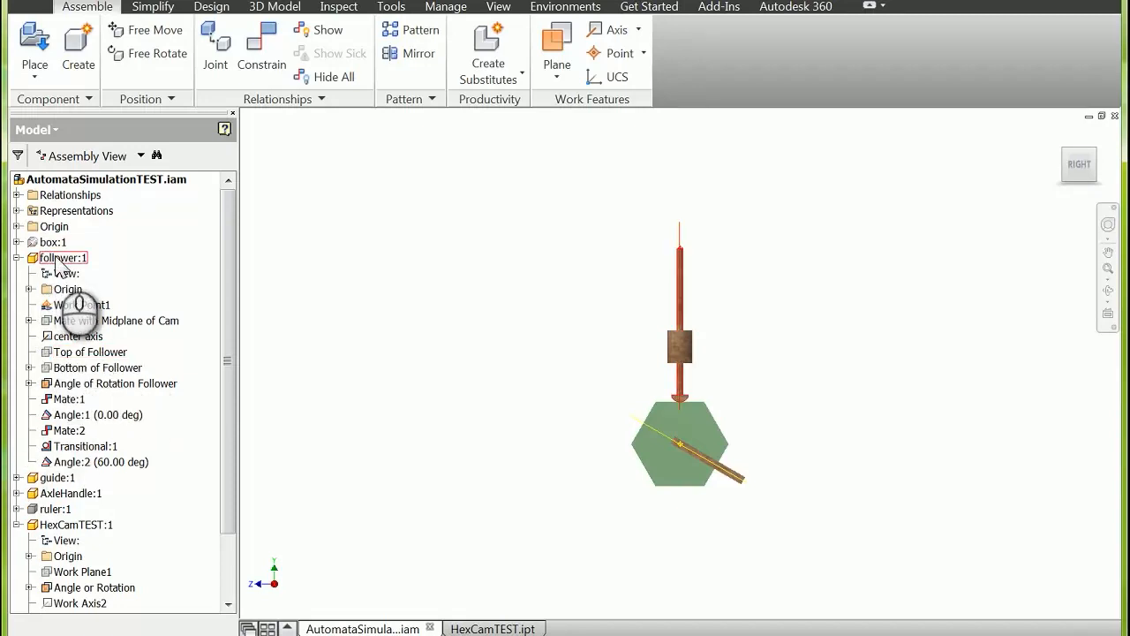
Step: Show the follower's Top of Follower and Bottom of Follower work planes
{"action": "right_click", "coordinate": [65, 353]}
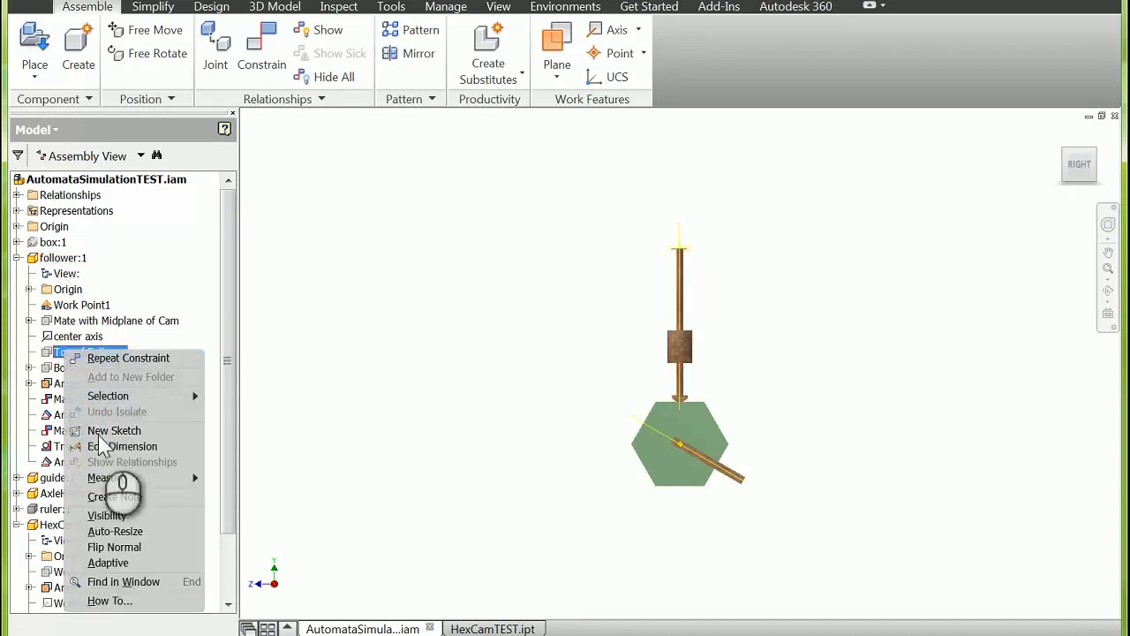
{"action": "left_click", "coordinate": [110, 516]}
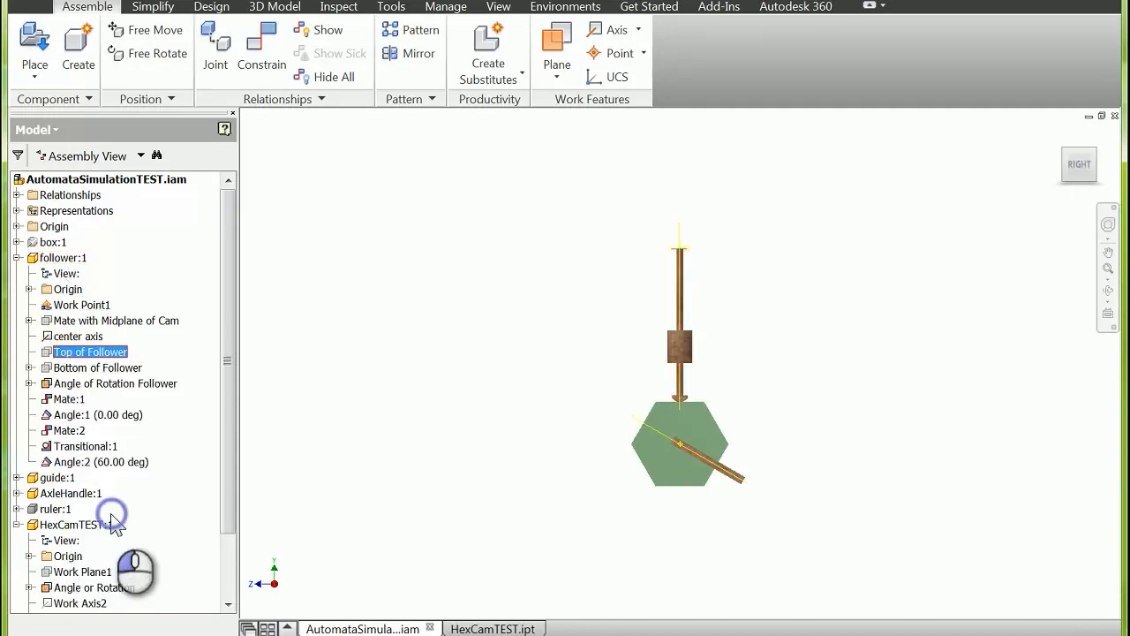
{"action": "right_click", "coordinate": [92, 368]}
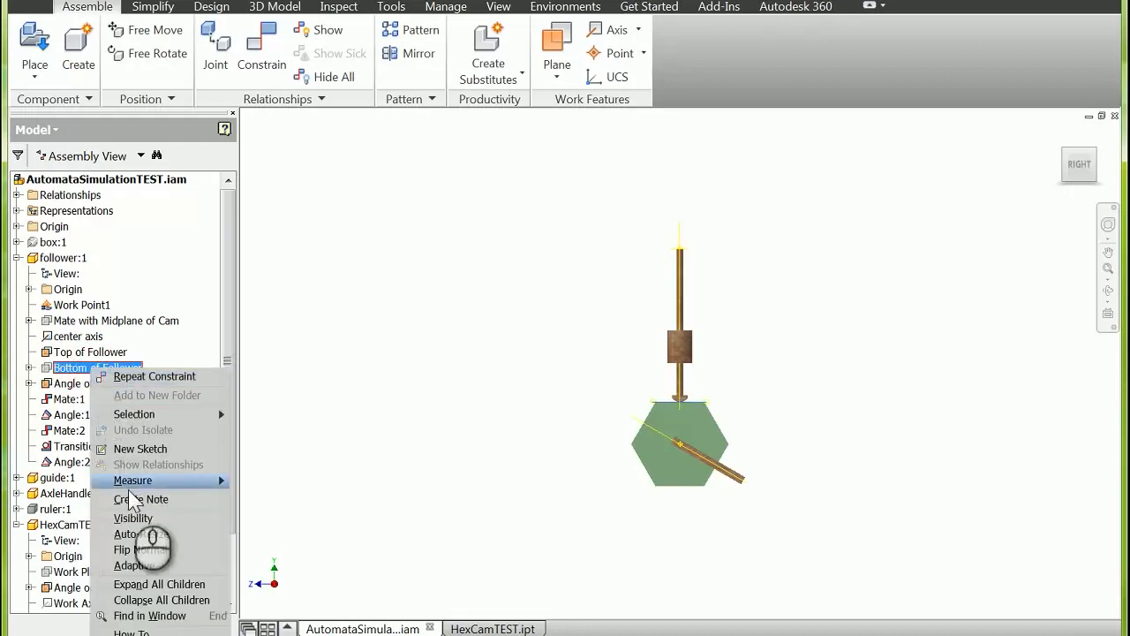
{"action": "left_click", "coordinate": [131, 518]}
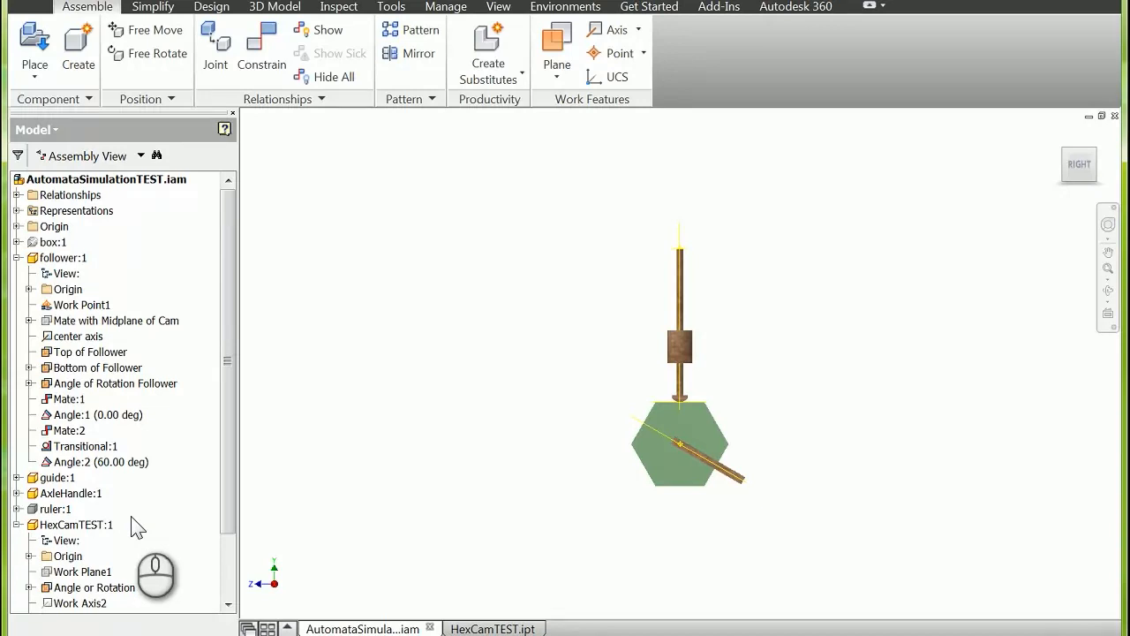
Step: Make the ruler component visible and move it slightly beside the follower rod to line up with the rod's top end
{"action": "left_click_drag", "start_coordinate": [227, 454], "coordinate": [217, 552]}
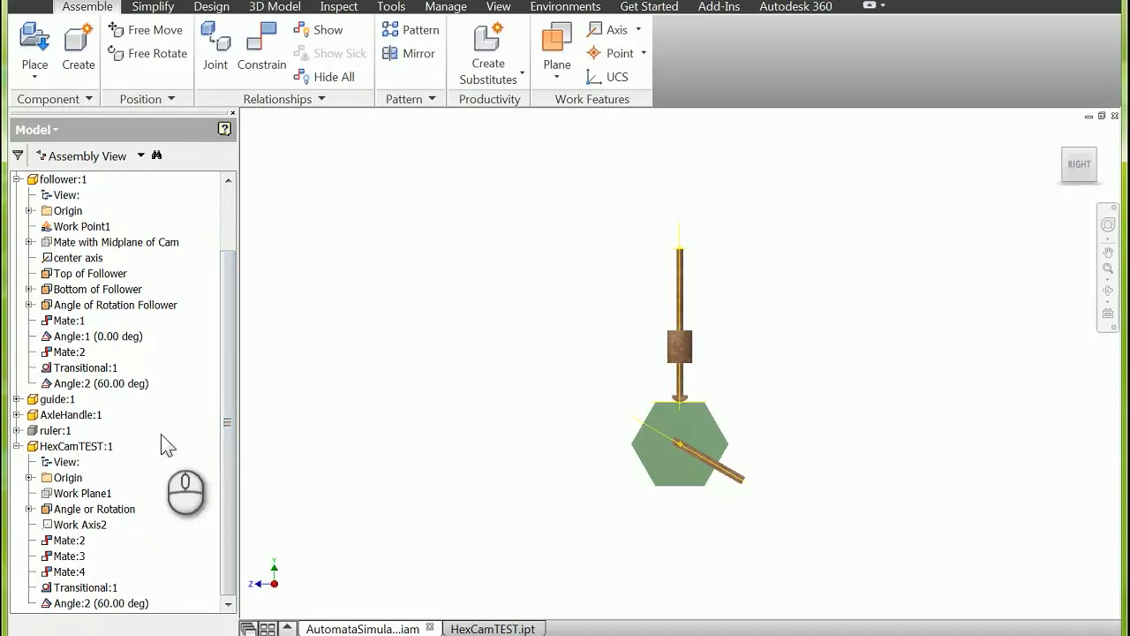
{"action": "right_click", "coordinate": [59, 430]}
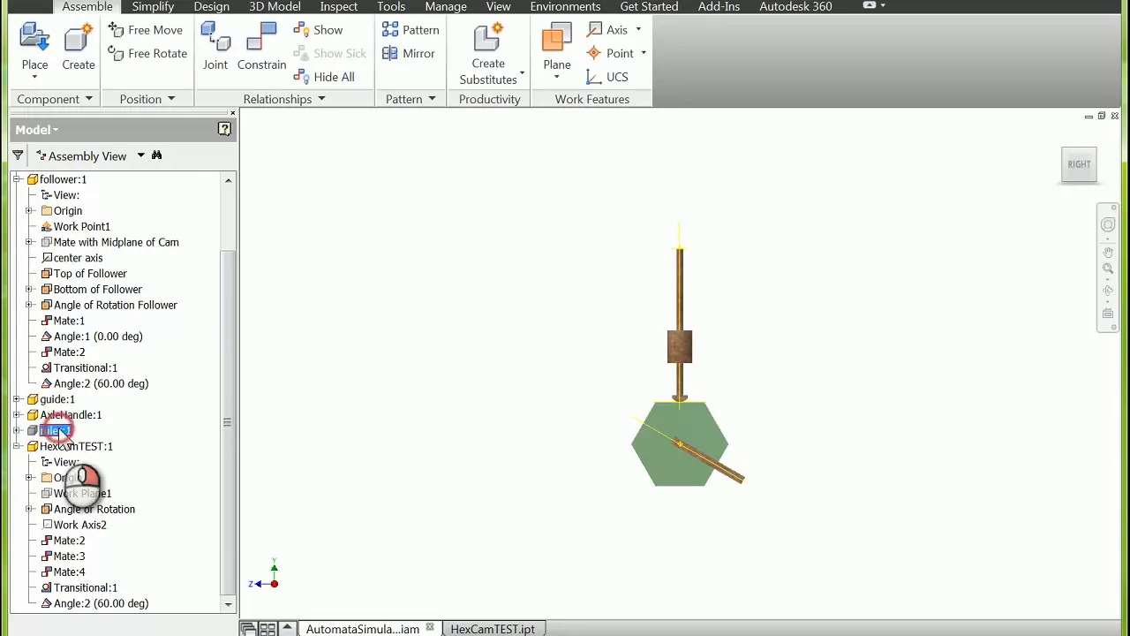
{"action": "left_click", "coordinate": [104, 482]}
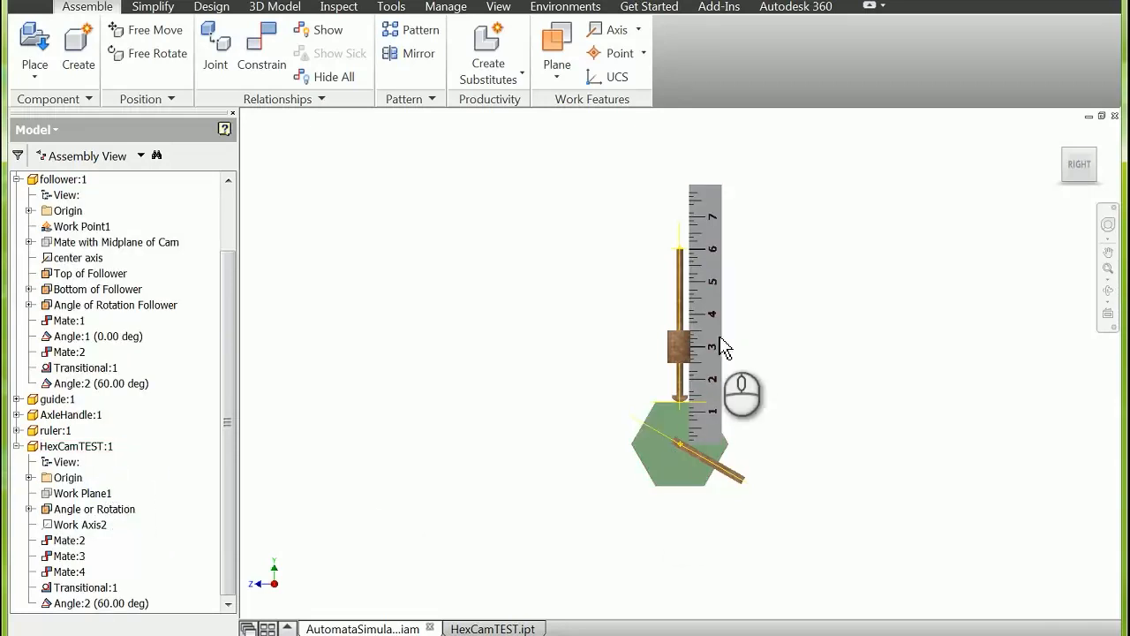
{"action": "mouse_move", "coordinate": [713, 338]}
{"action": "left_mouse_down"}
{"action": "mouse_move", "coordinate": [782, 338]}
{"action": "mouse_move", "coordinate": [702, 340]}
{"action": "mouse_move", "coordinate": [711, 343]}
{"action": "left_mouse_up"}
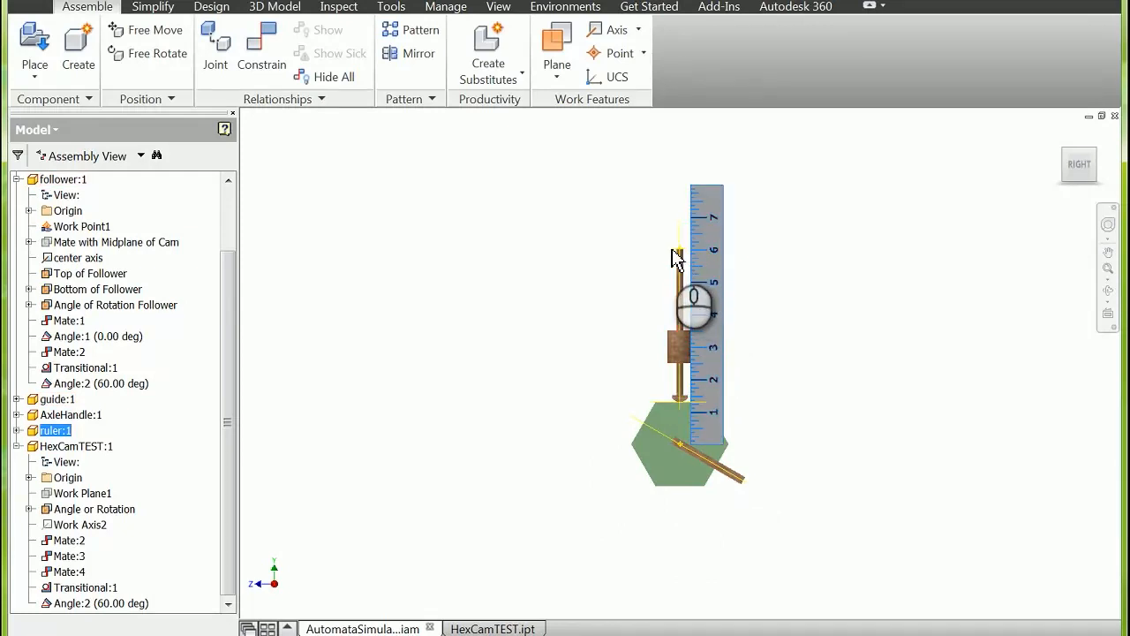
{"action": "scroll", "coordinate": [689, 265], "scroll_direction": "up", "scroll_amount": 5}
{"action": "scroll", "coordinate": [689, 265], "scroll_direction": "up", "scroll_amount": 6}
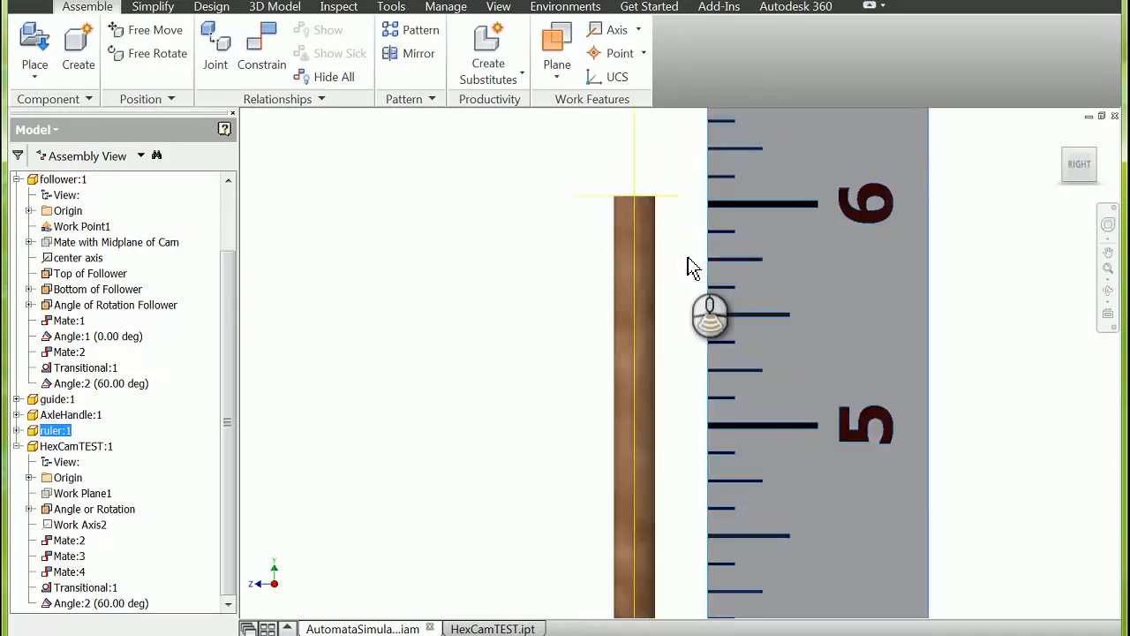